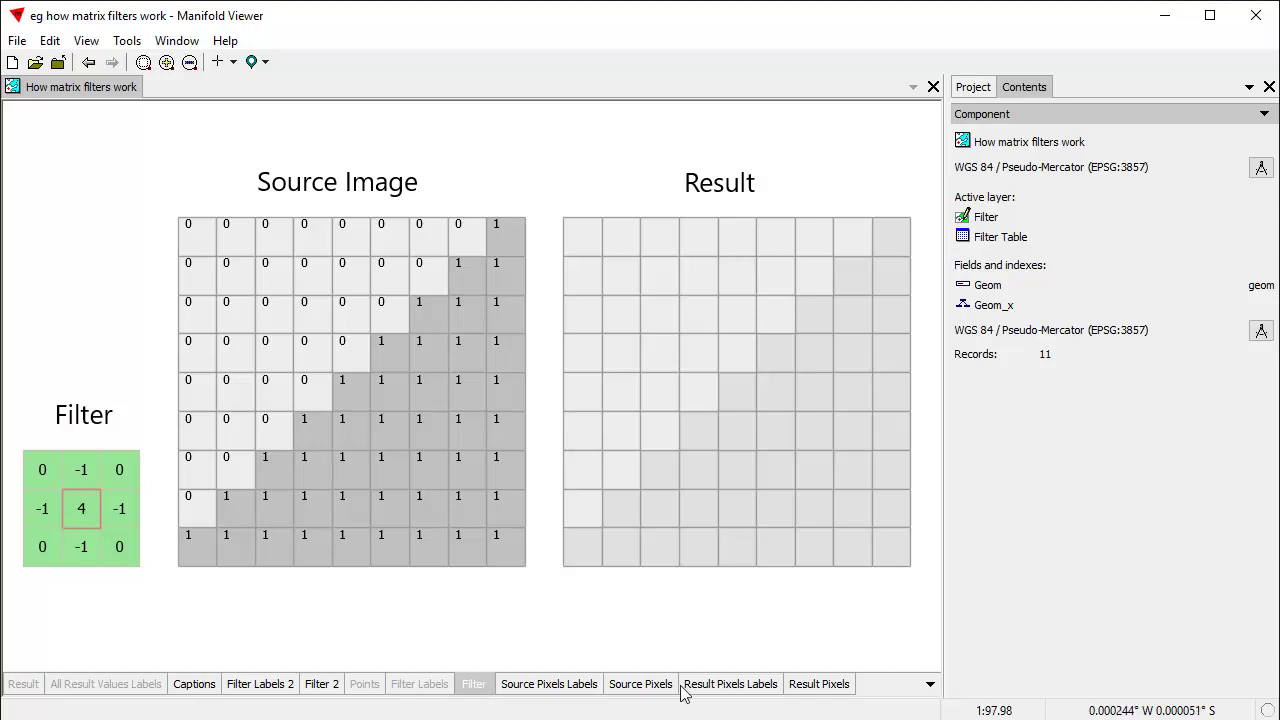
- Overlay the 3x3 filter on the source grid with its weights labelled, and show the Result Pixels layer
{"action": "left_click", "coordinate": [474, 690]}
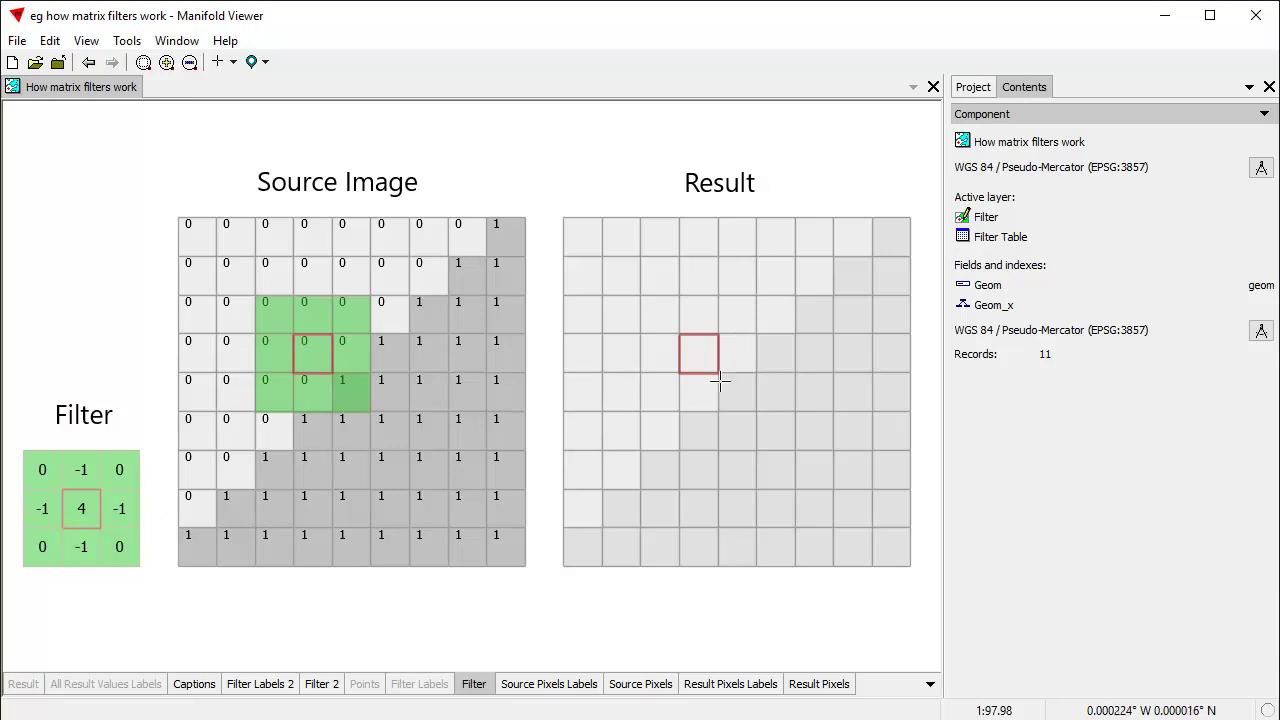
{"action": "left_click", "coordinate": [473, 685]}
{"action": "left_click", "coordinate": [474, 686]}
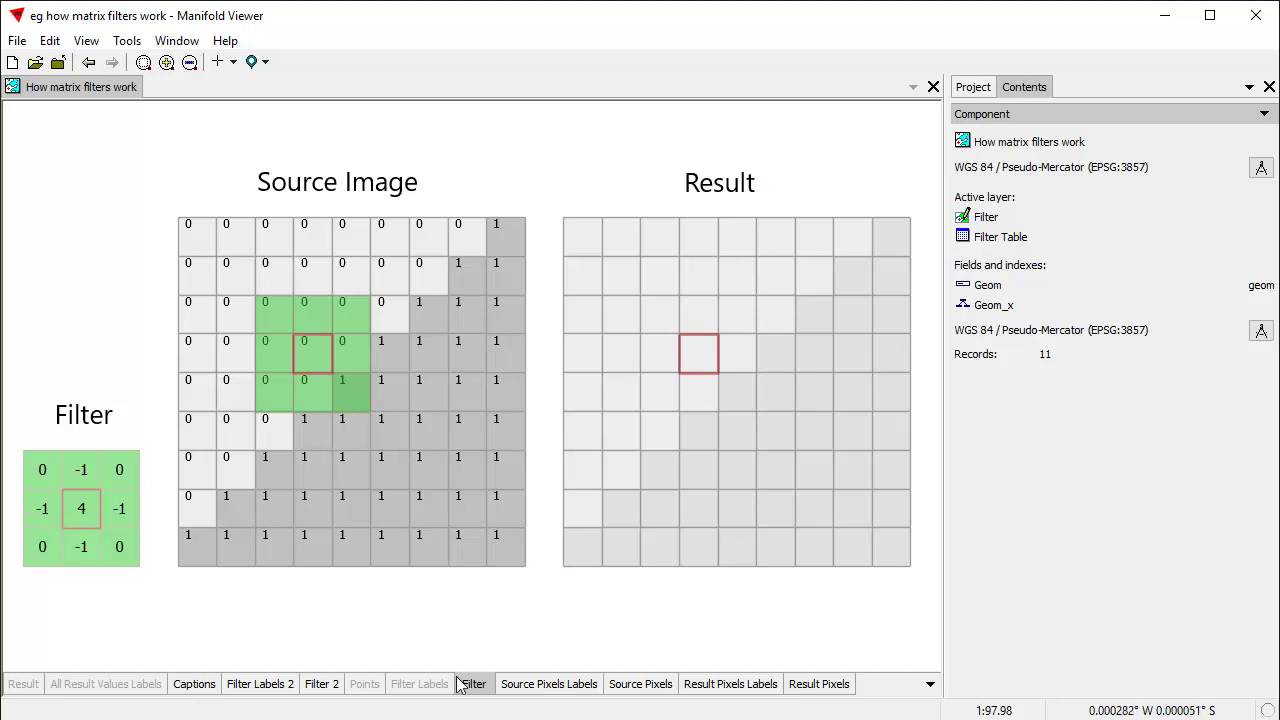
{"action": "left_click", "coordinate": [425, 684]}
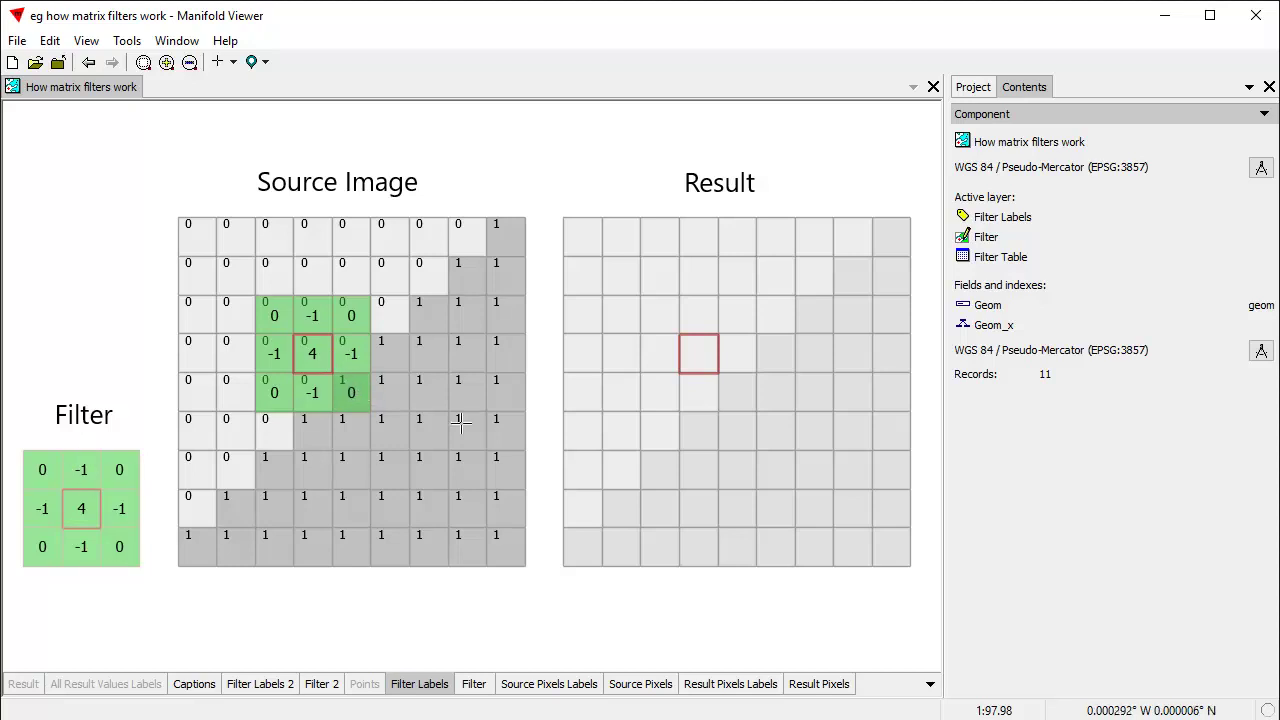
{"action": "left_click", "coordinate": [819, 686]}
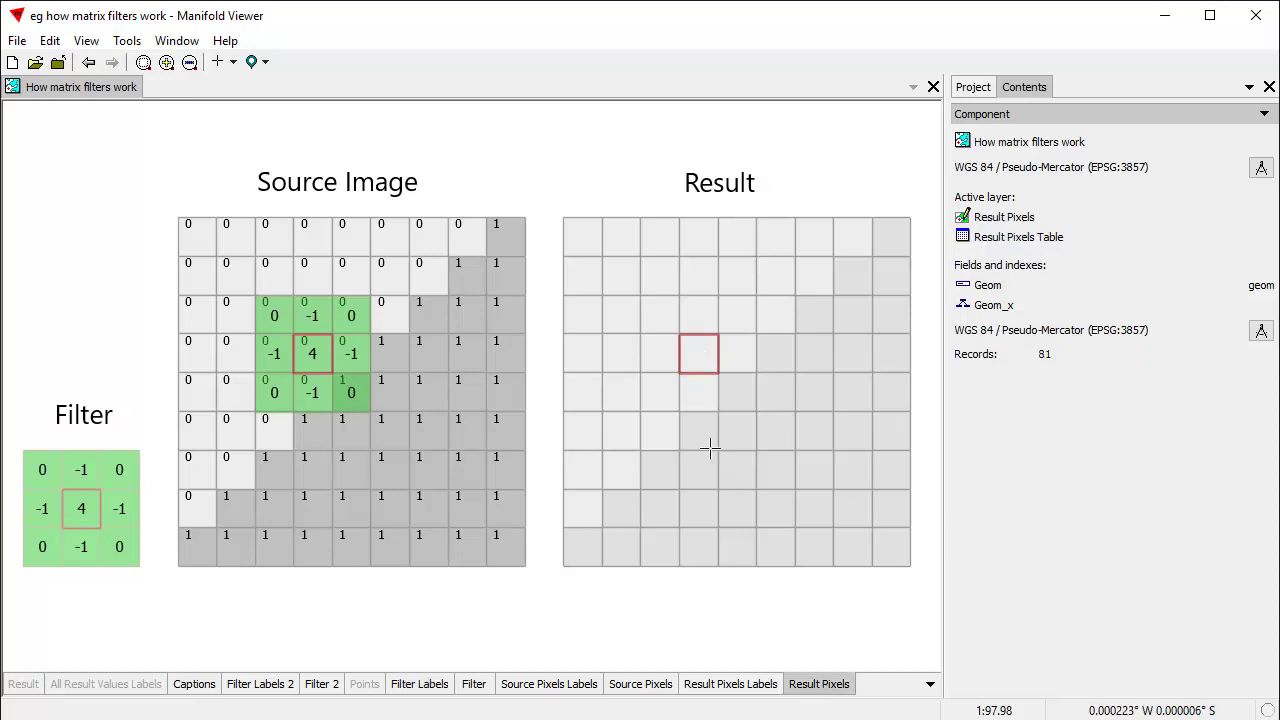
- Set the Height of the result cell under the filter centre to 0, then deselect it
{"action": "left_click", "coordinate": [697, 349]}
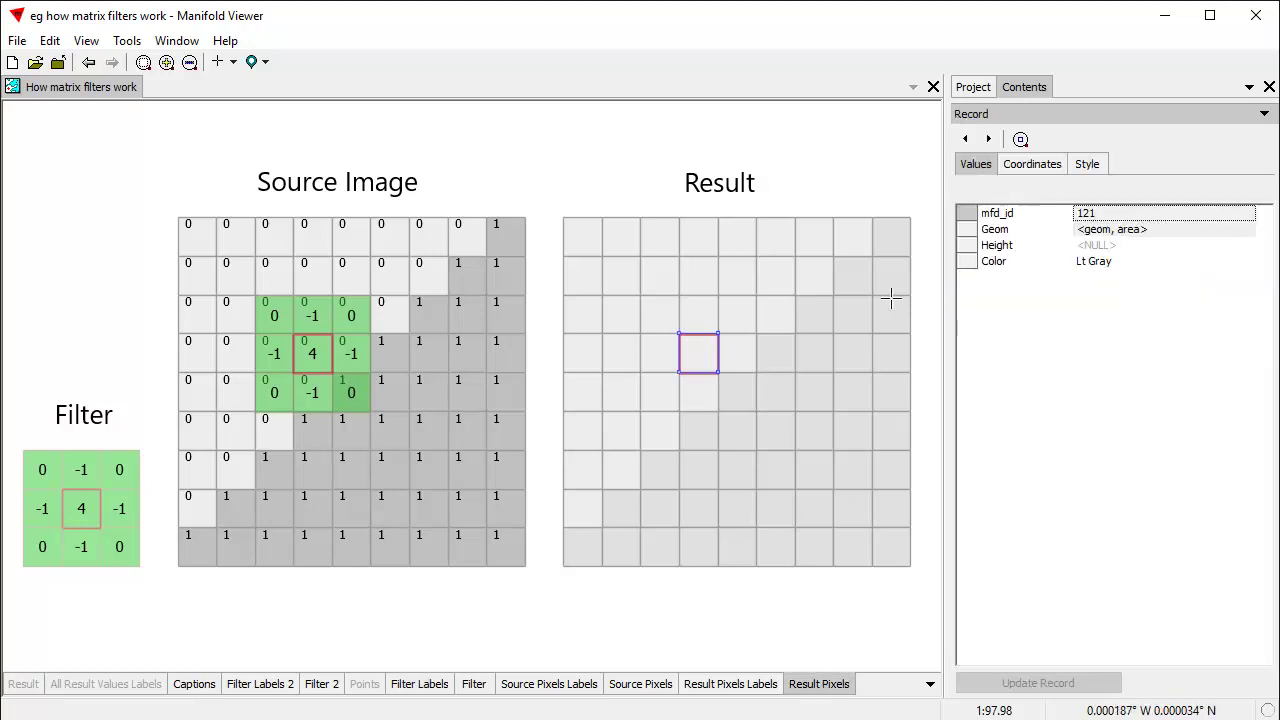
{"action": "left_click", "coordinate": [1114, 249]}
{"action": "type", "text": "0"}
{"action": "key", "text": "Return"}
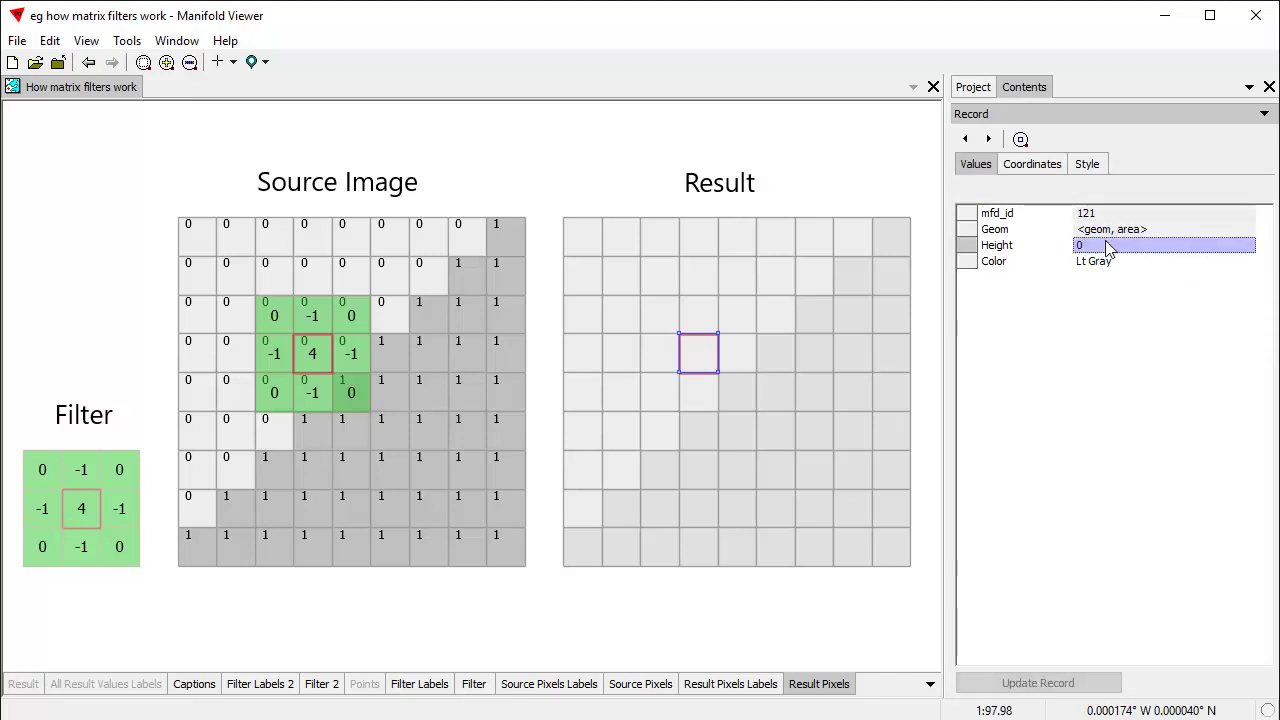
{"action": "left_click", "coordinate": [1108, 249]}
{"action": "key", "text": "Return"}
{"action": "key", "text": "Return"}
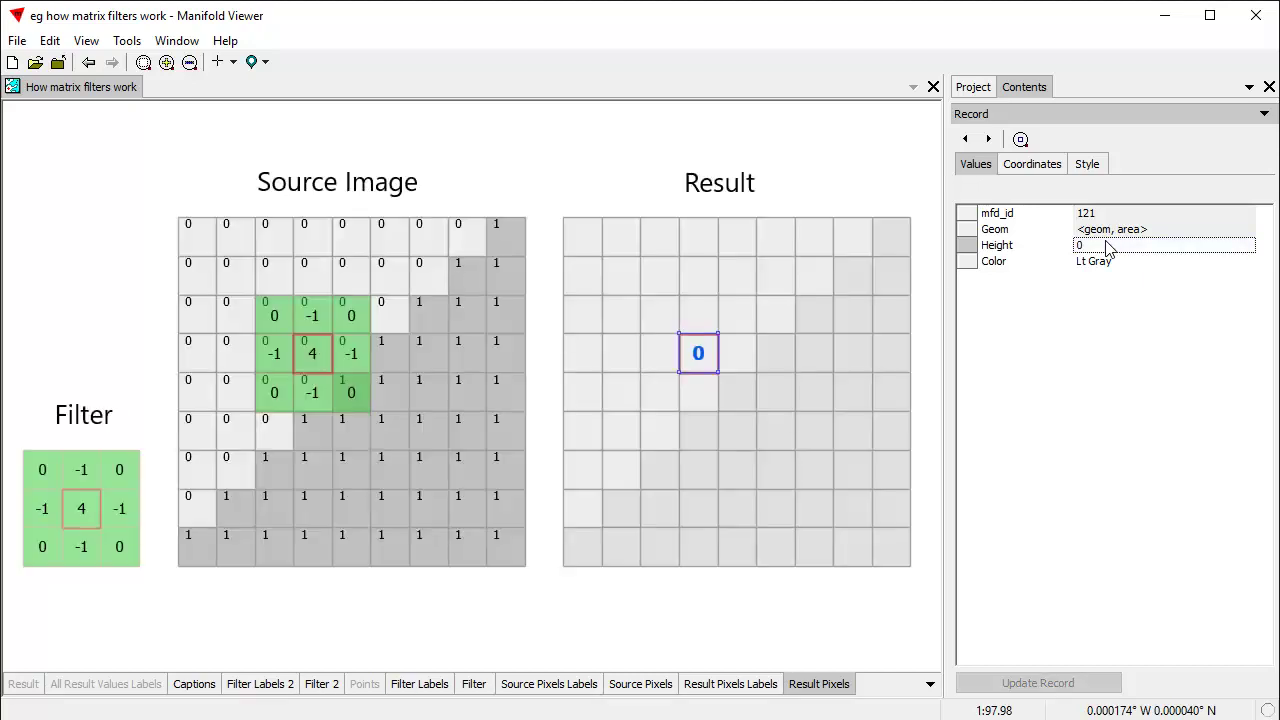
{"action": "left_click", "coordinate": [803, 654]}
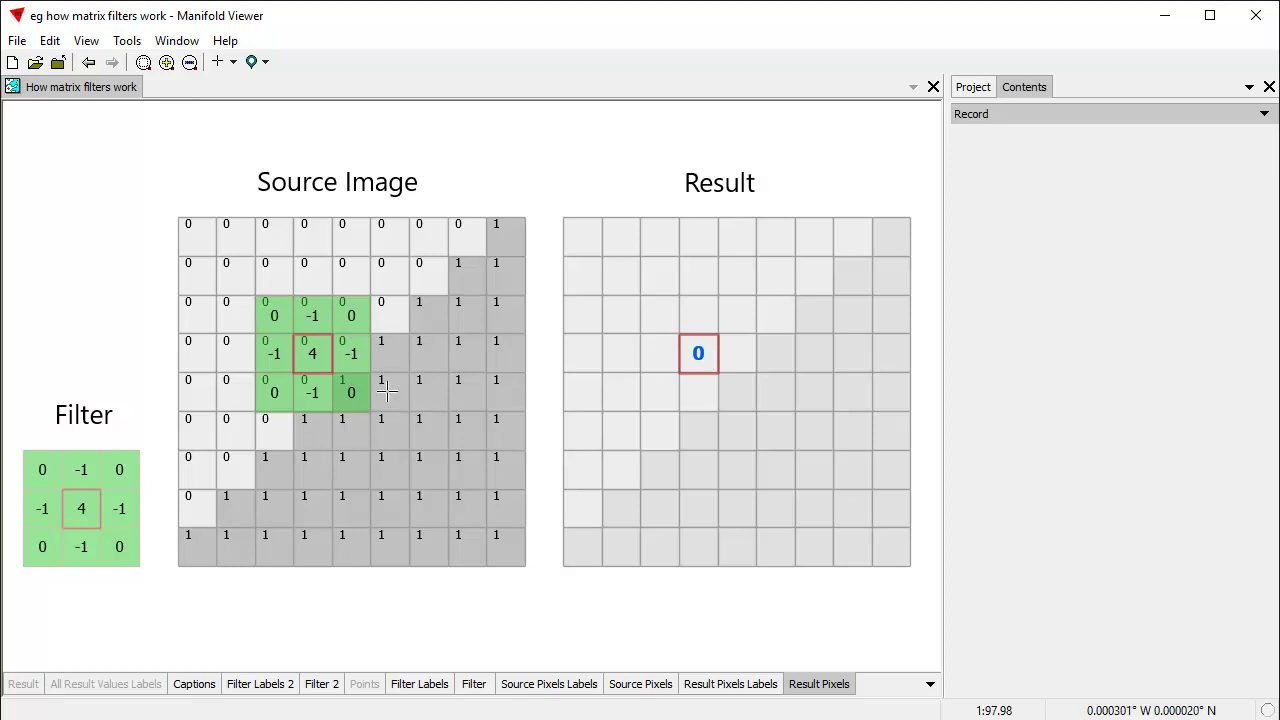
- Shift the filter one cell right using the Shift transform with Shift X 1
{"action": "left_click", "coordinate": [475, 686]}
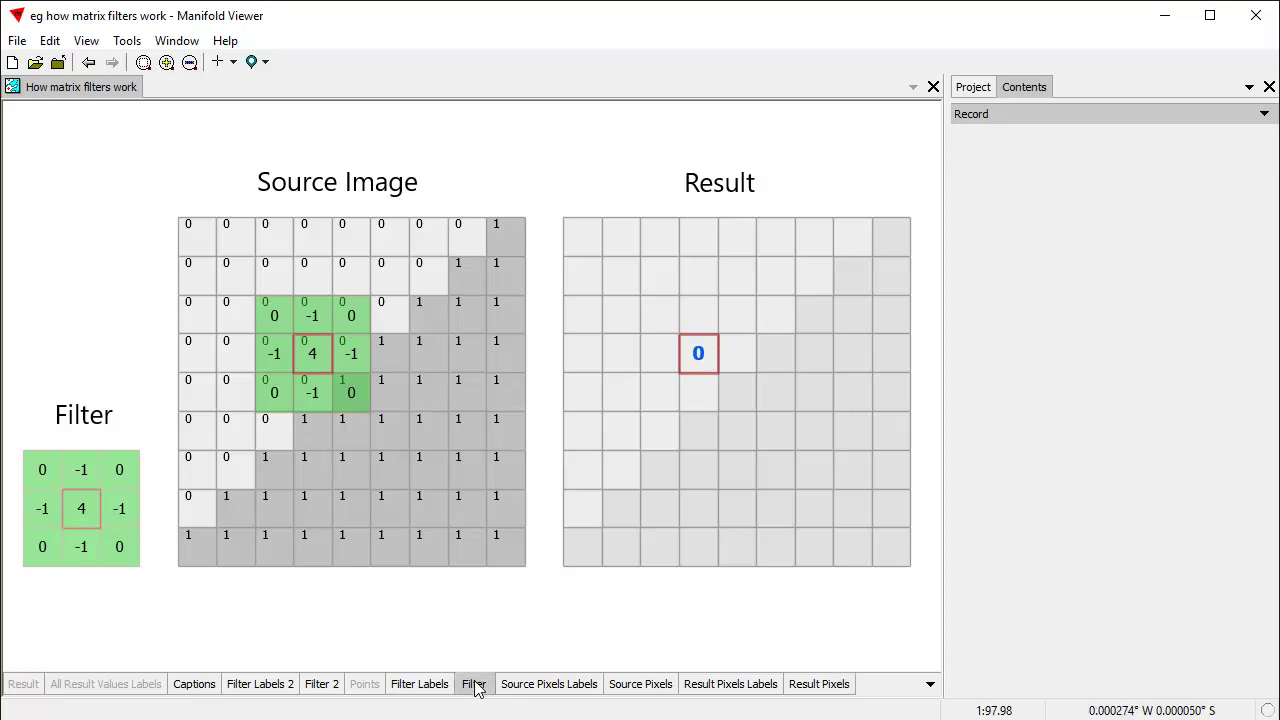
{"action": "left_click", "coordinate": [1023, 111]}
{"action": "left_click", "coordinate": [1053, 245]}
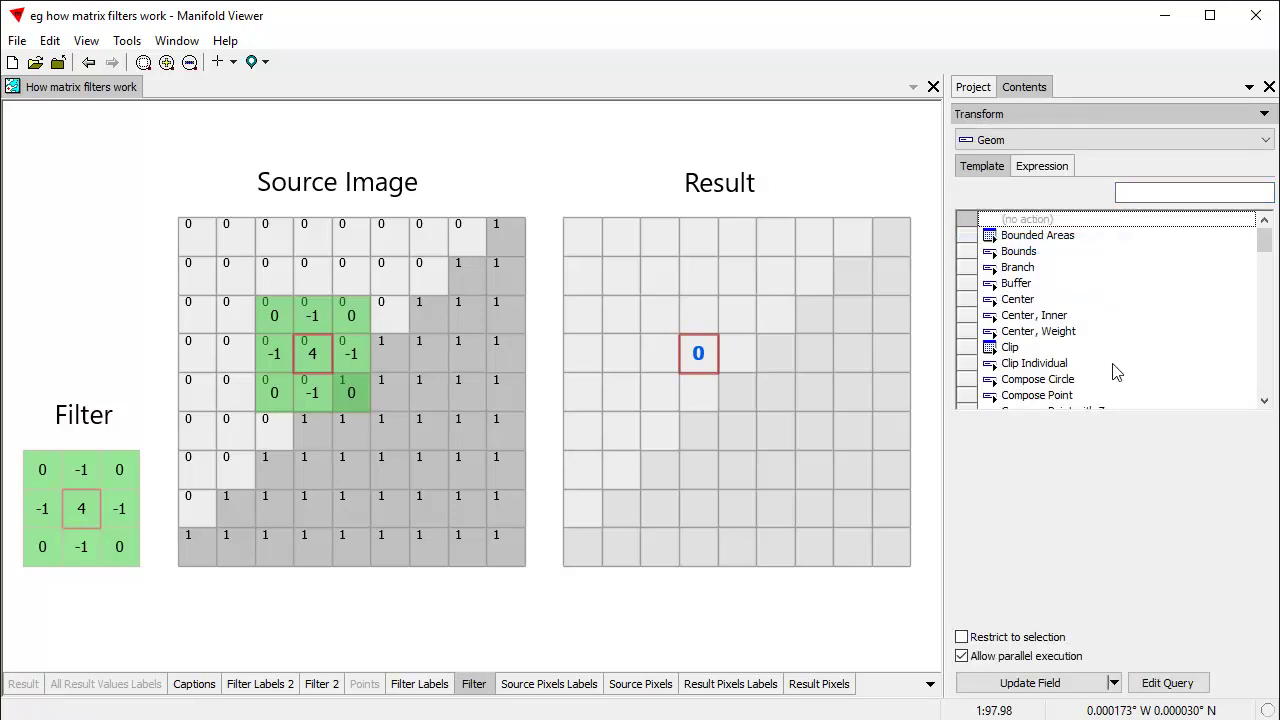
{"action": "left_click", "coordinate": [1150, 193]}
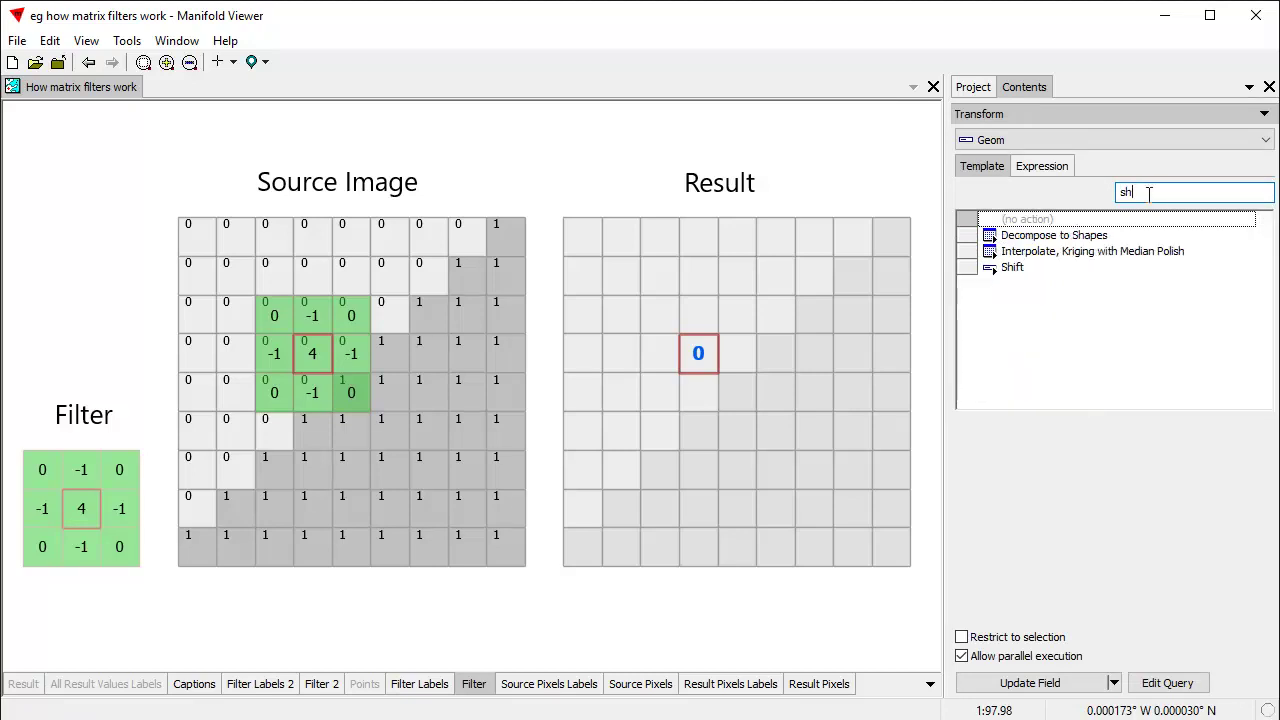
{"action": "left_click", "coordinate": [1003, 268]}
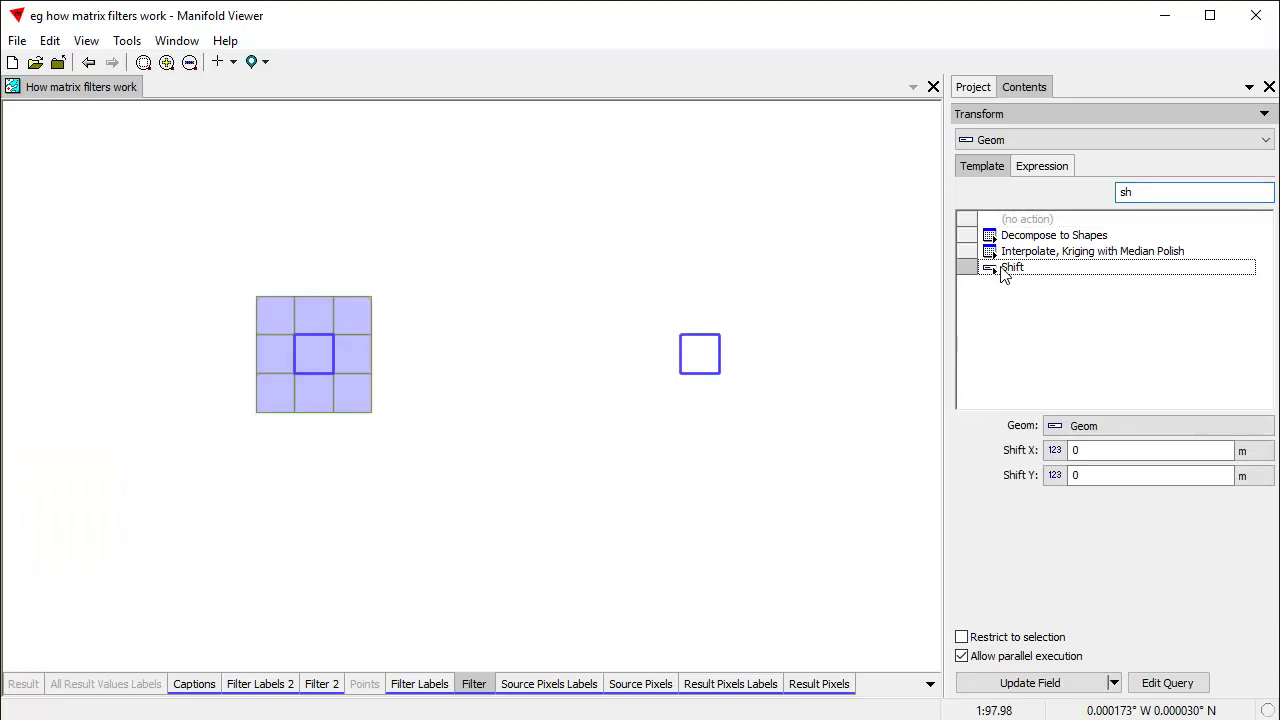
{"action": "left_click_drag", "start_coordinate": [1120, 454], "coordinate": [1011, 453]}
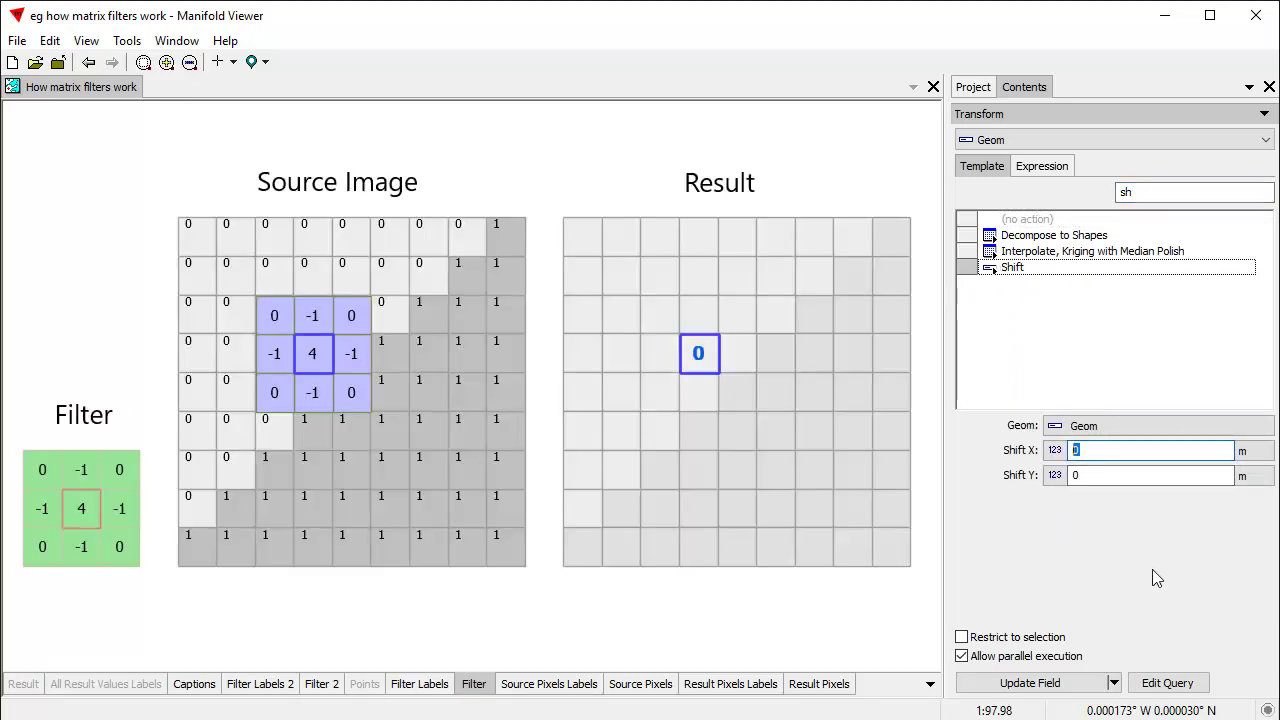
{"action": "type", "text": "1"}
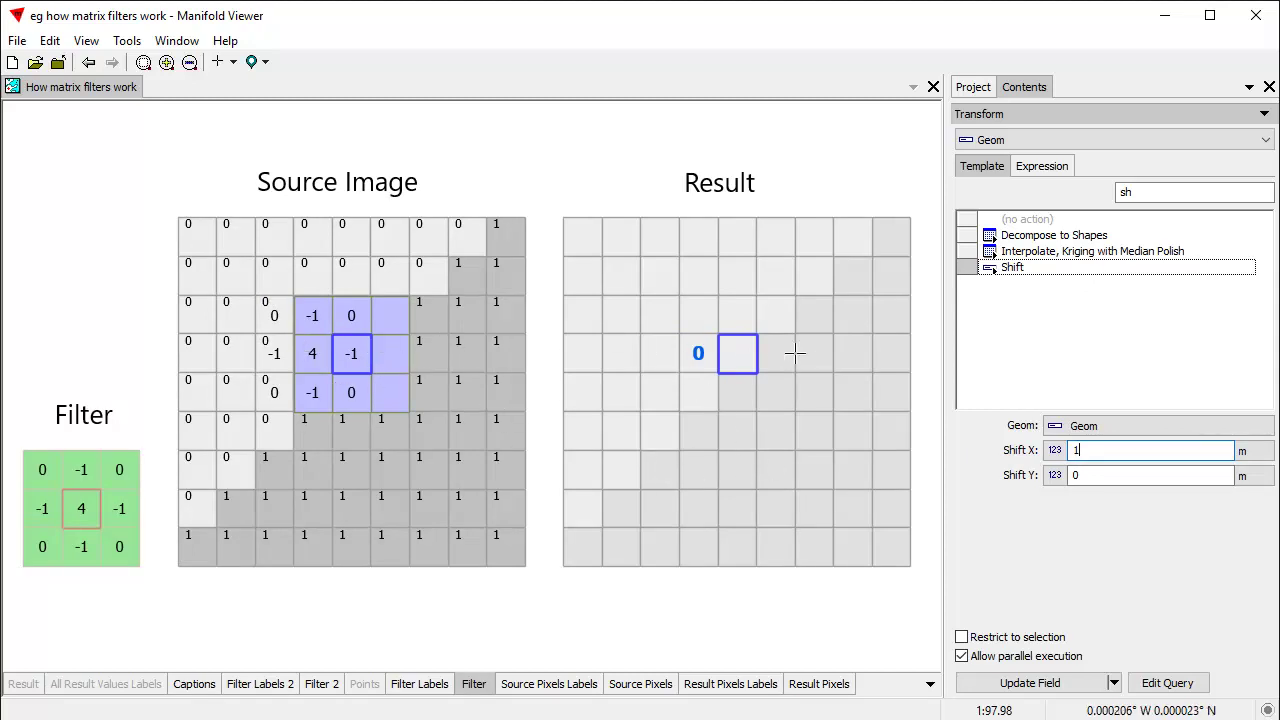
{"action": "left_click", "coordinate": [1077, 690]}
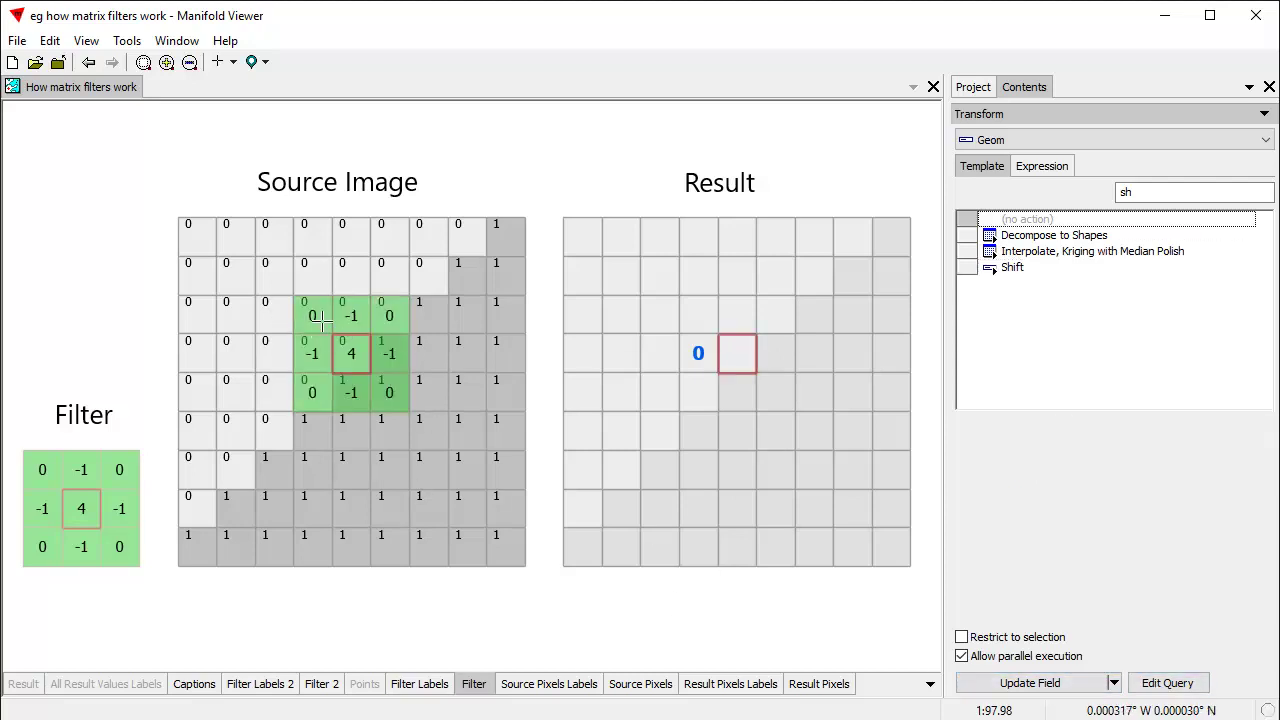
- Set the next result cell's Height to -2 and deselect it
{"action": "left_click", "coordinate": [840, 686]}
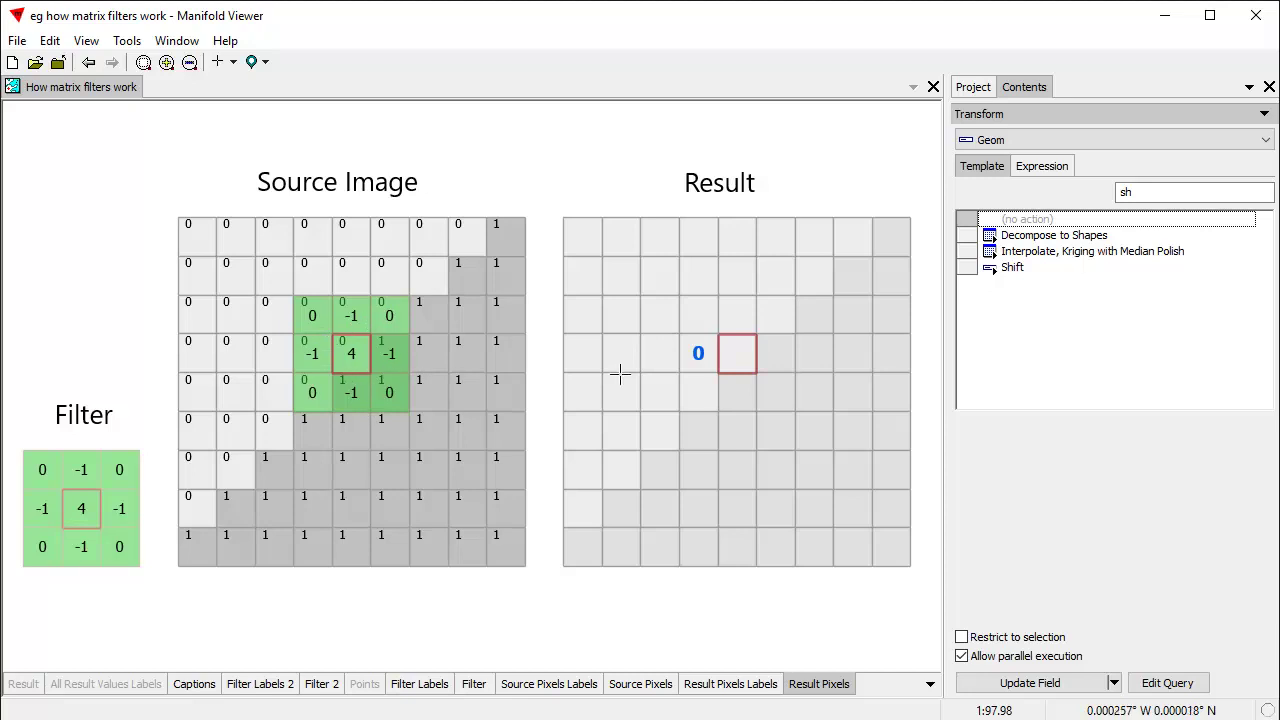
{"action": "left_click", "coordinate": [737, 352]}
{"action": "left_click", "coordinate": [1104, 247]}
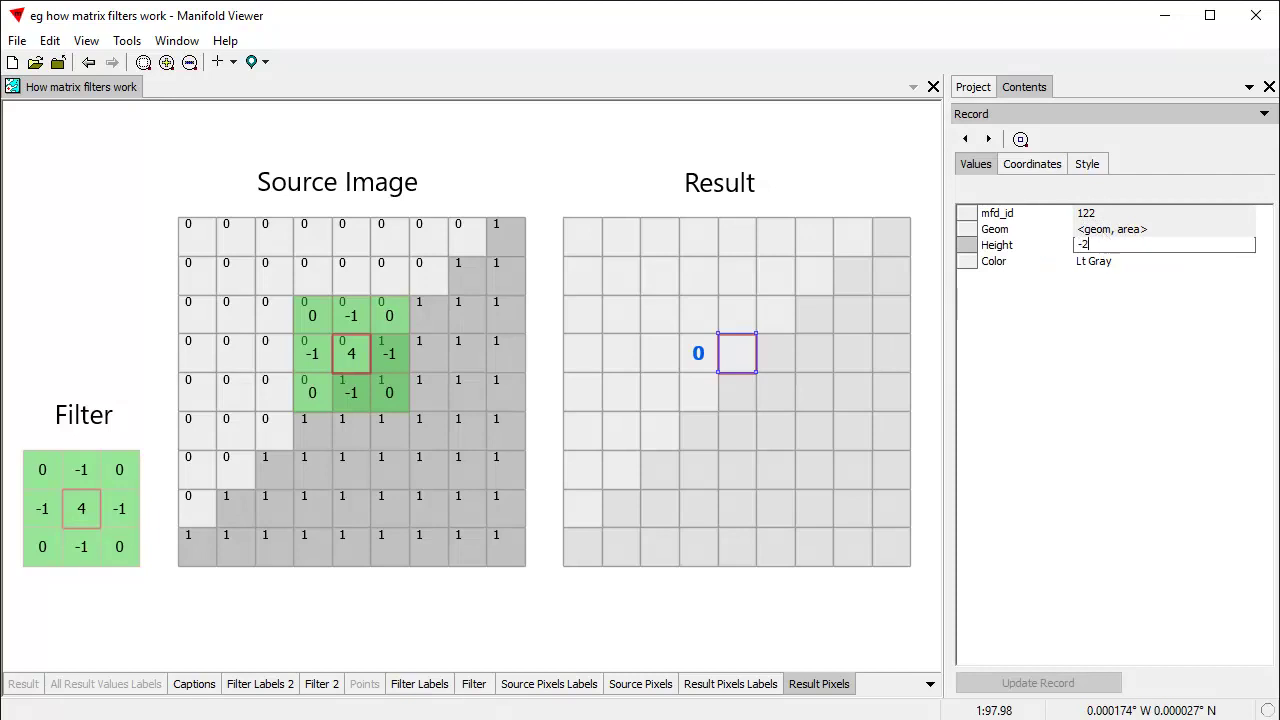
{"action": "key", "text": "Return"}
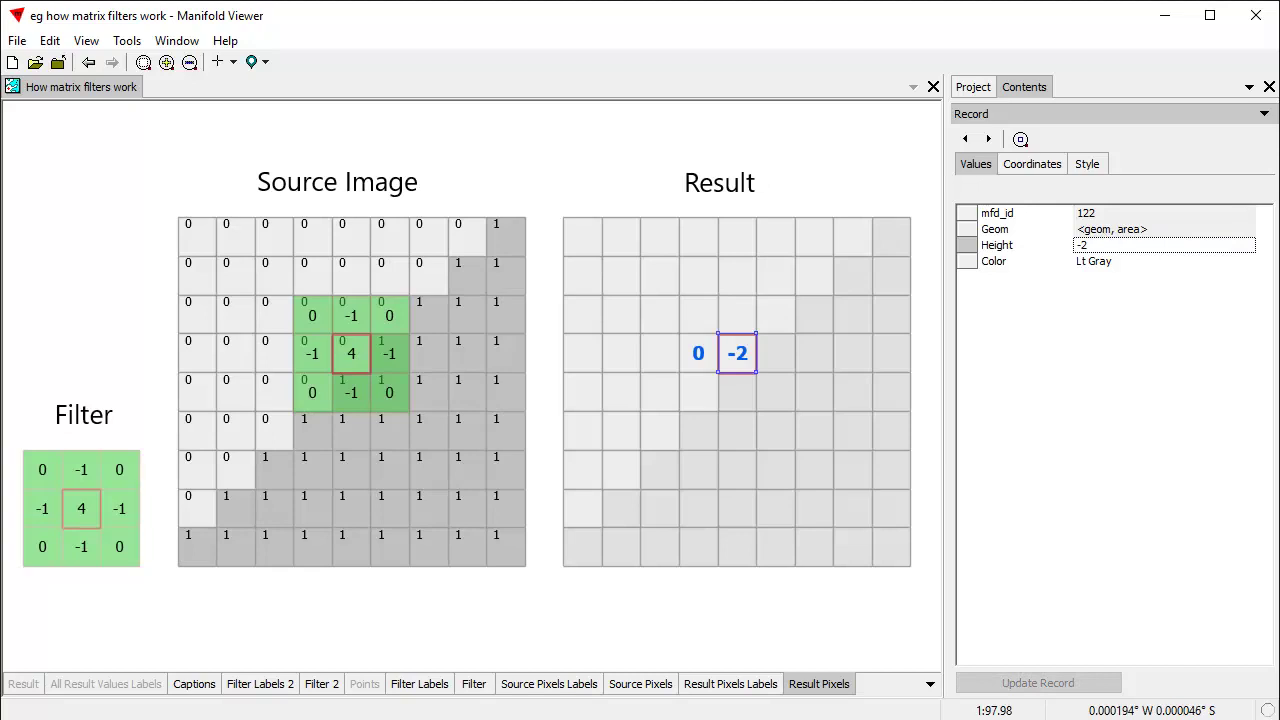
{"action": "left_click", "coordinate": [775, 614]}
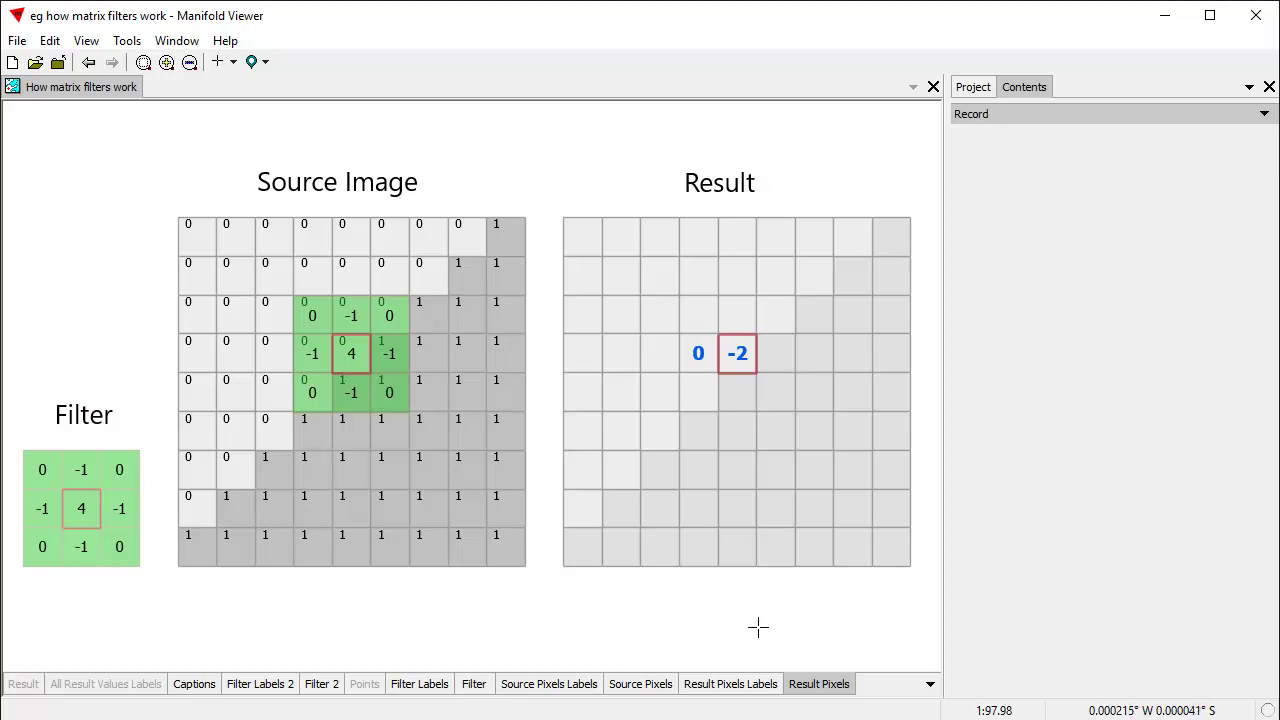
- Move the filter another cell right with a Shift transform of Shift X 1
{"action": "left_click", "coordinate": [478, 686]}
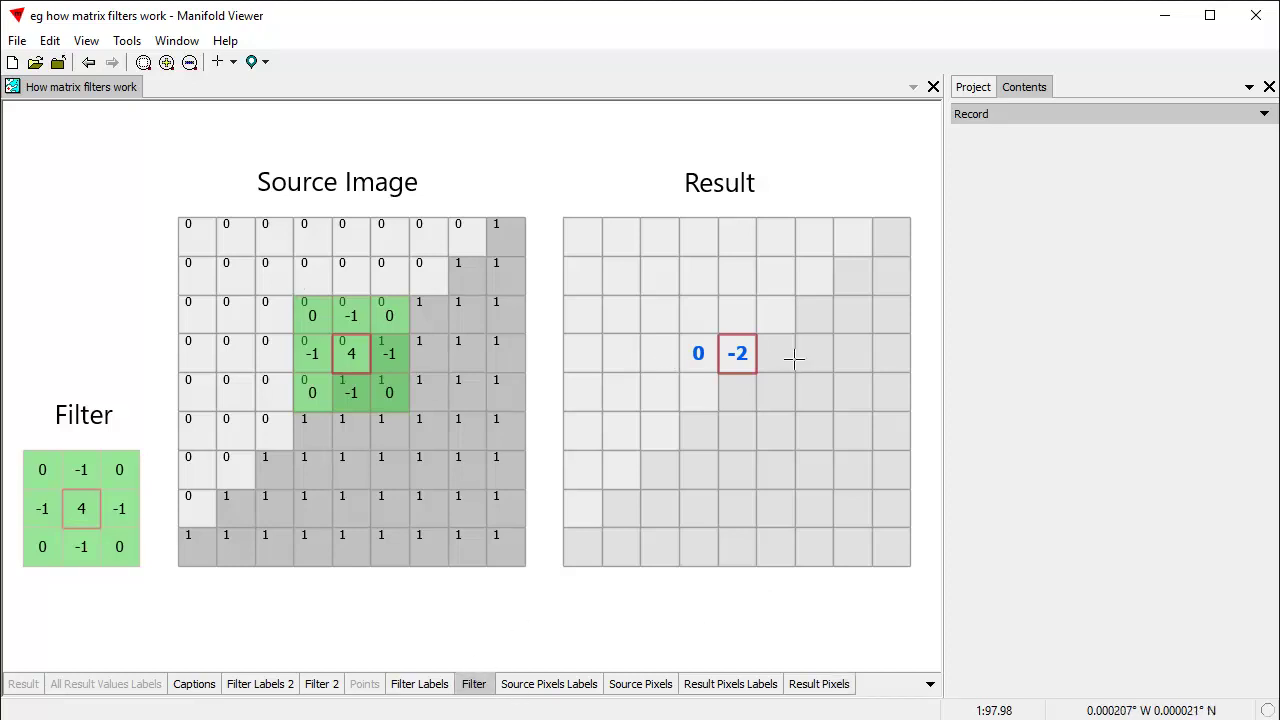
{"action": "left_click", "coordinate": [1003, 116]}
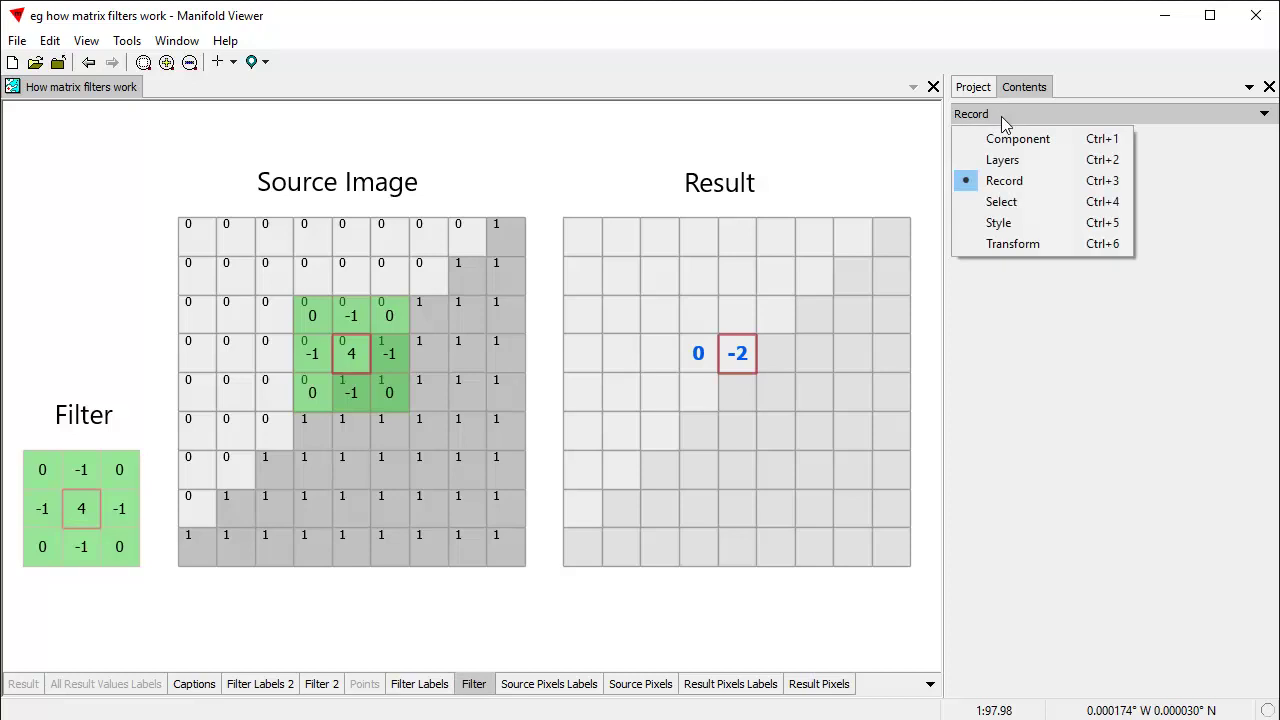
{"action": "left_click", "coordinate": [1038, 249]}
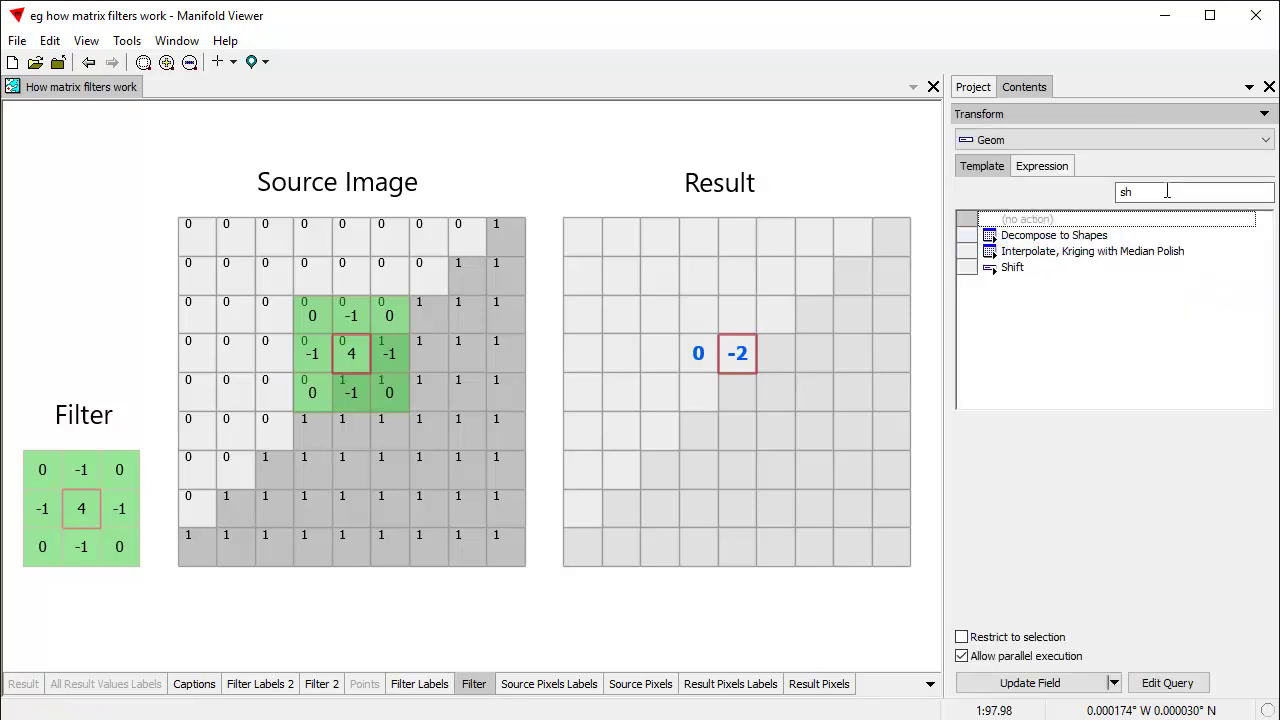
{"action": "left_click", "coordinate": [1012, 267]}
{"action": "left_click", "coordinate": [1085, 452]}
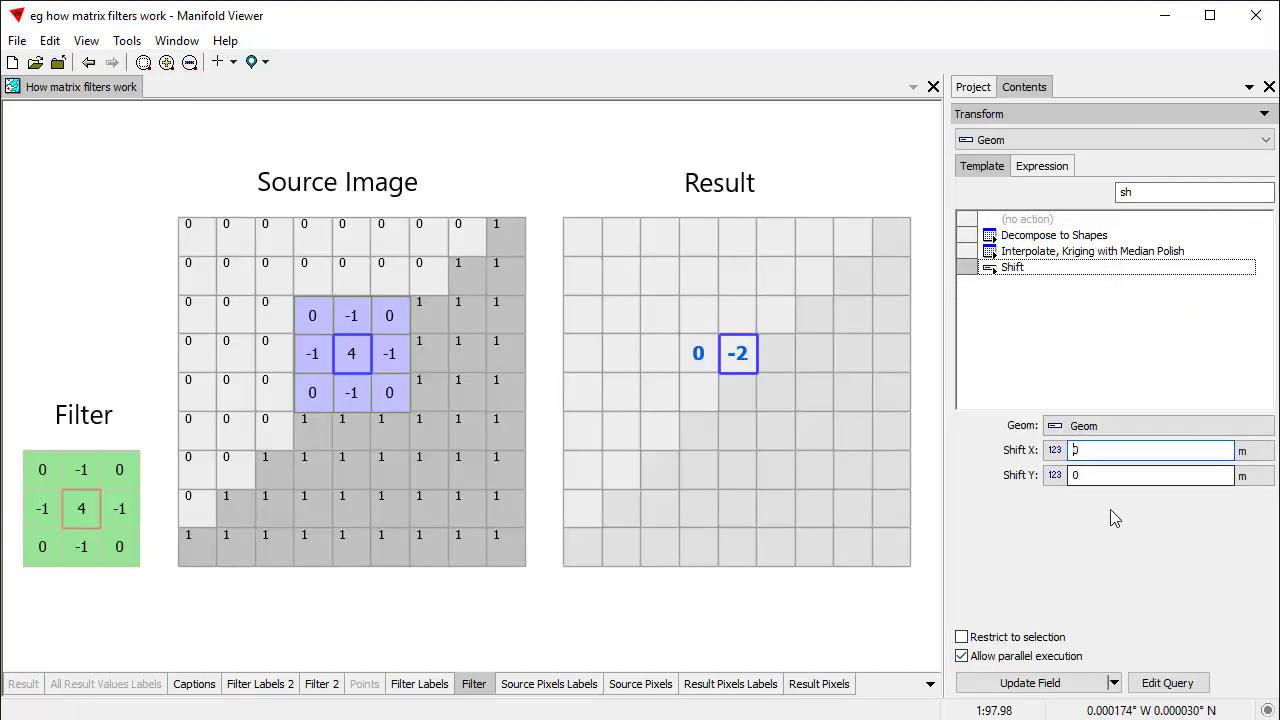
{"action": "key", "text": "BackSpace"}
{"action": "type", "text": "1"}
{"action": "left_click", "coordinate": [1040, 683]}
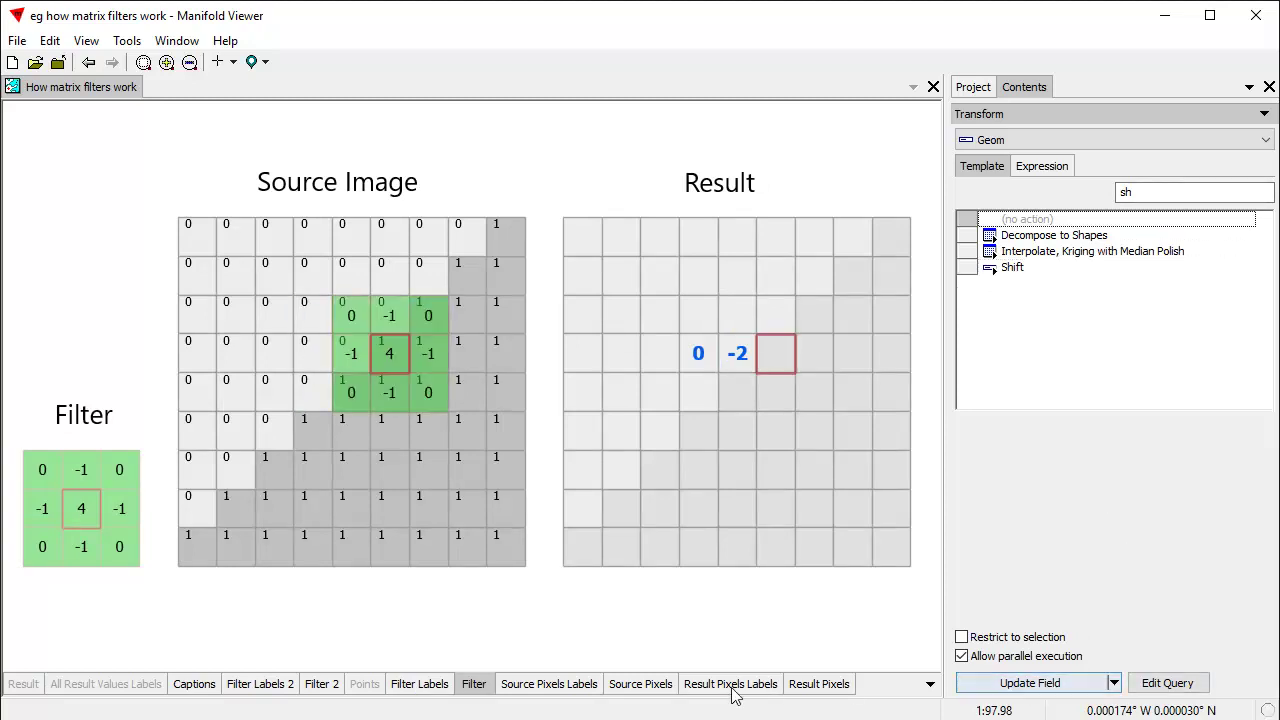
- Give the third result cell a Height of 2, save the record, and clear the selection
{"action": "left_click", "coordinate": [820, 684]}
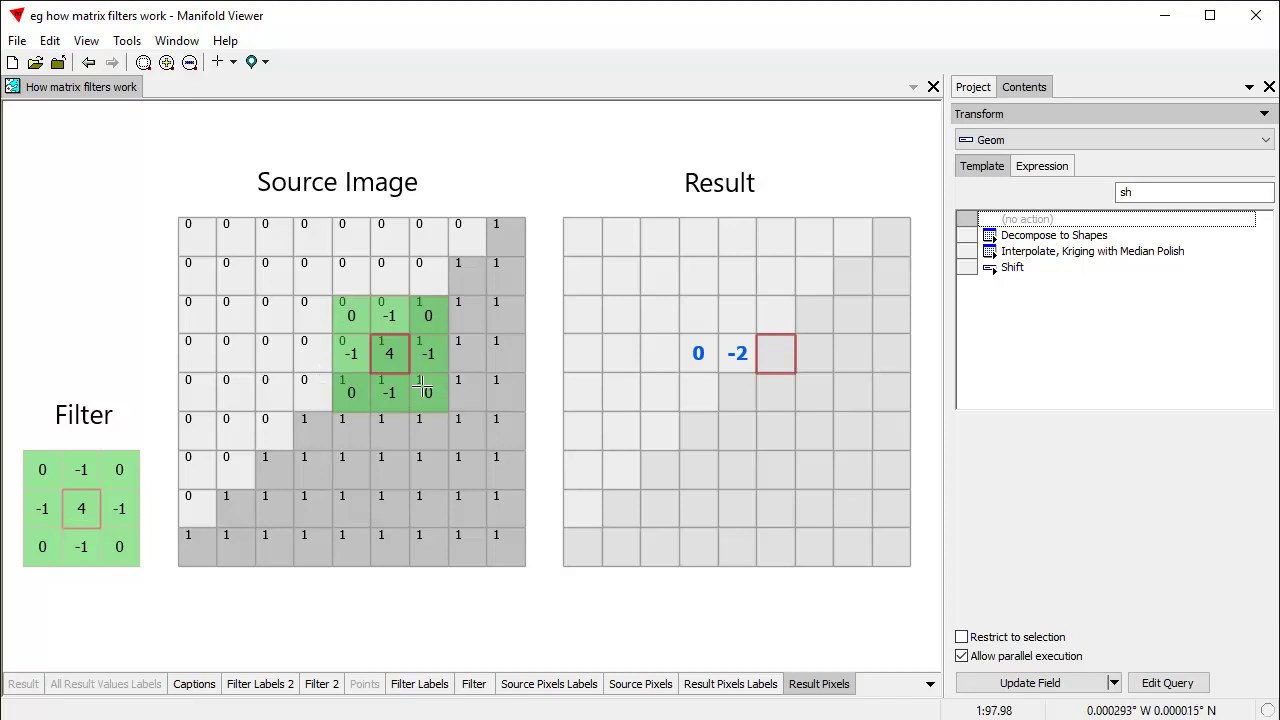
{"action": "left_click", "coordinate": [778, 358]}
{"action": "left_click", "coordinate": [1097, 248]}
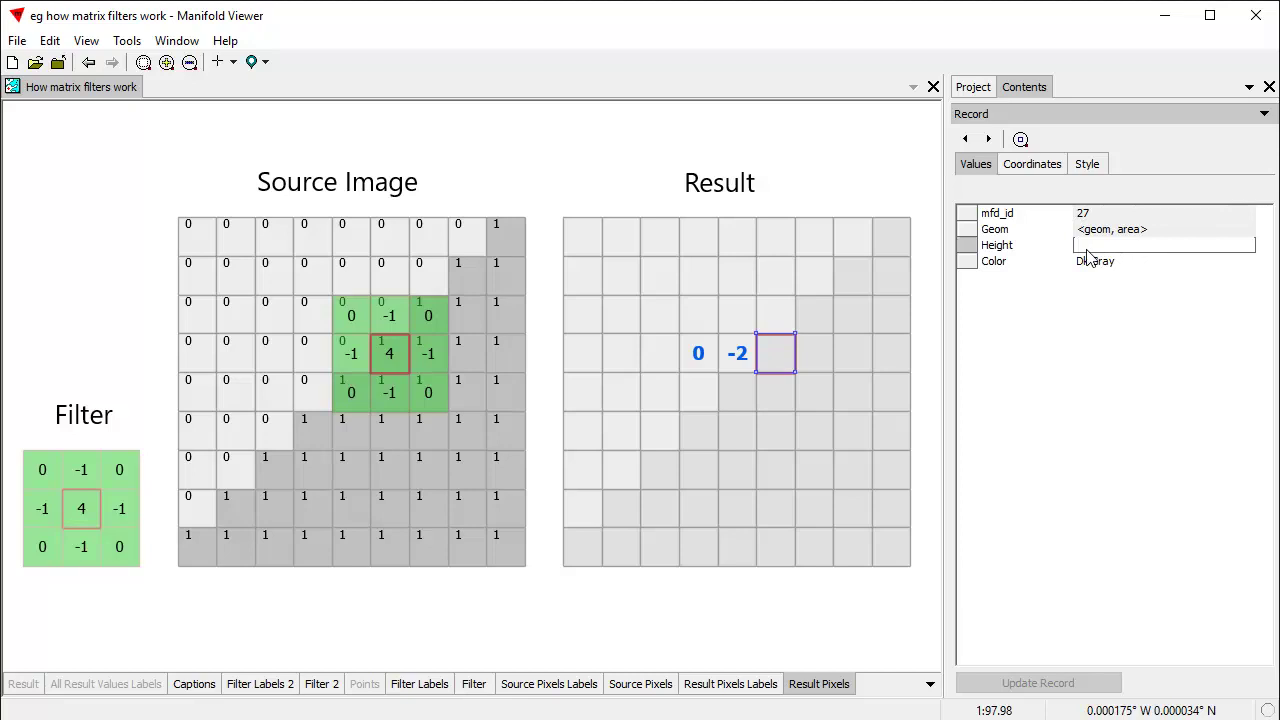
{"action": "double_click", "coordinate": [1086, 249]}
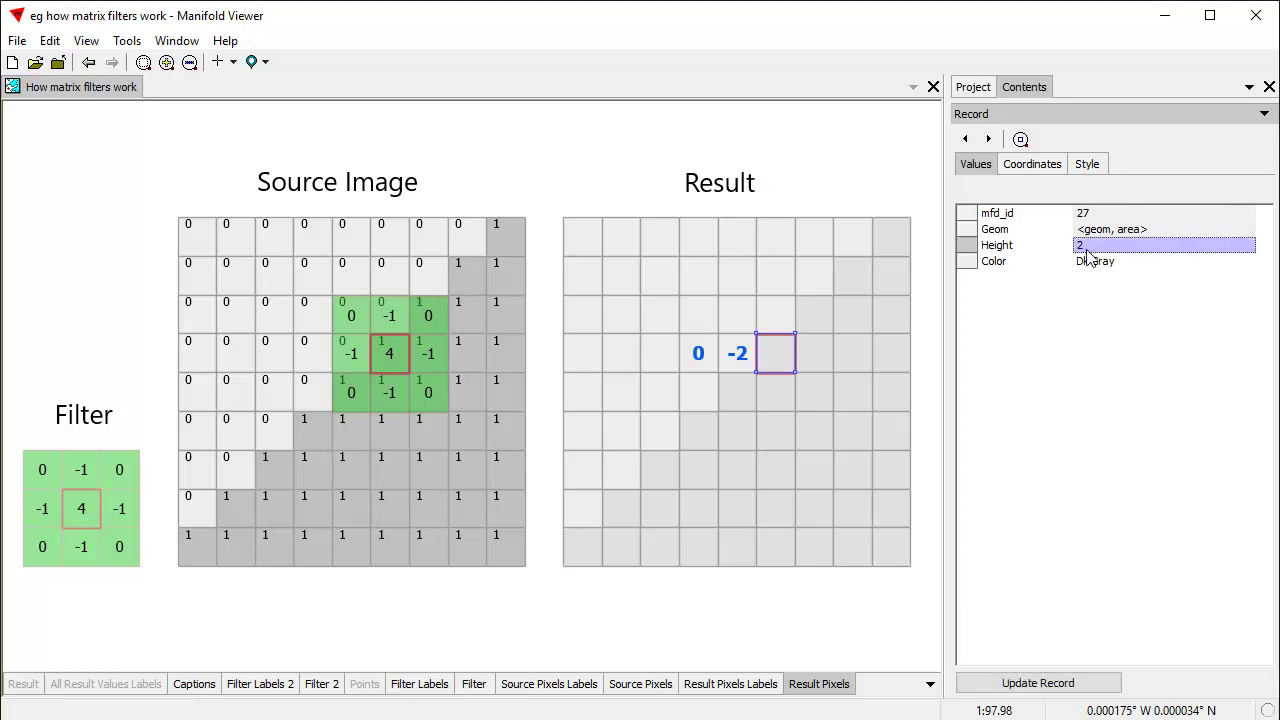
{"action": "left_click", "coordinate": [1042, 684]}
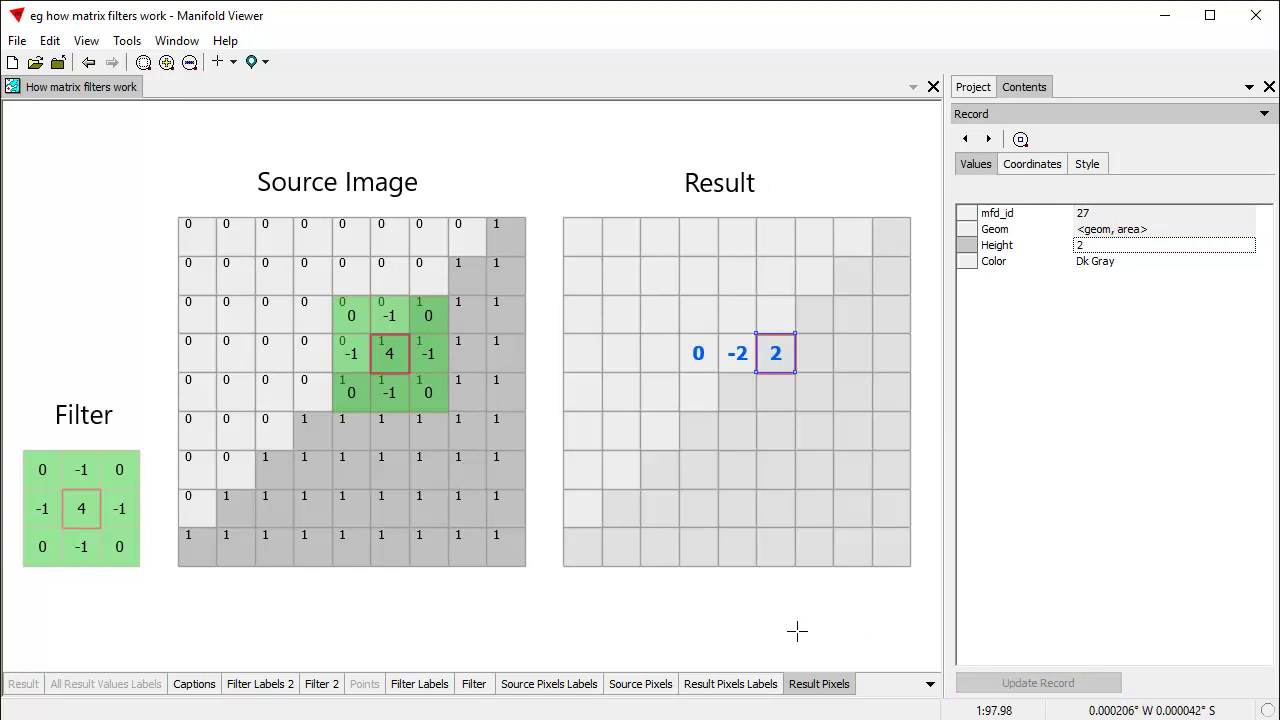
{"action": "left_click", "coordinate": [797, 630]}
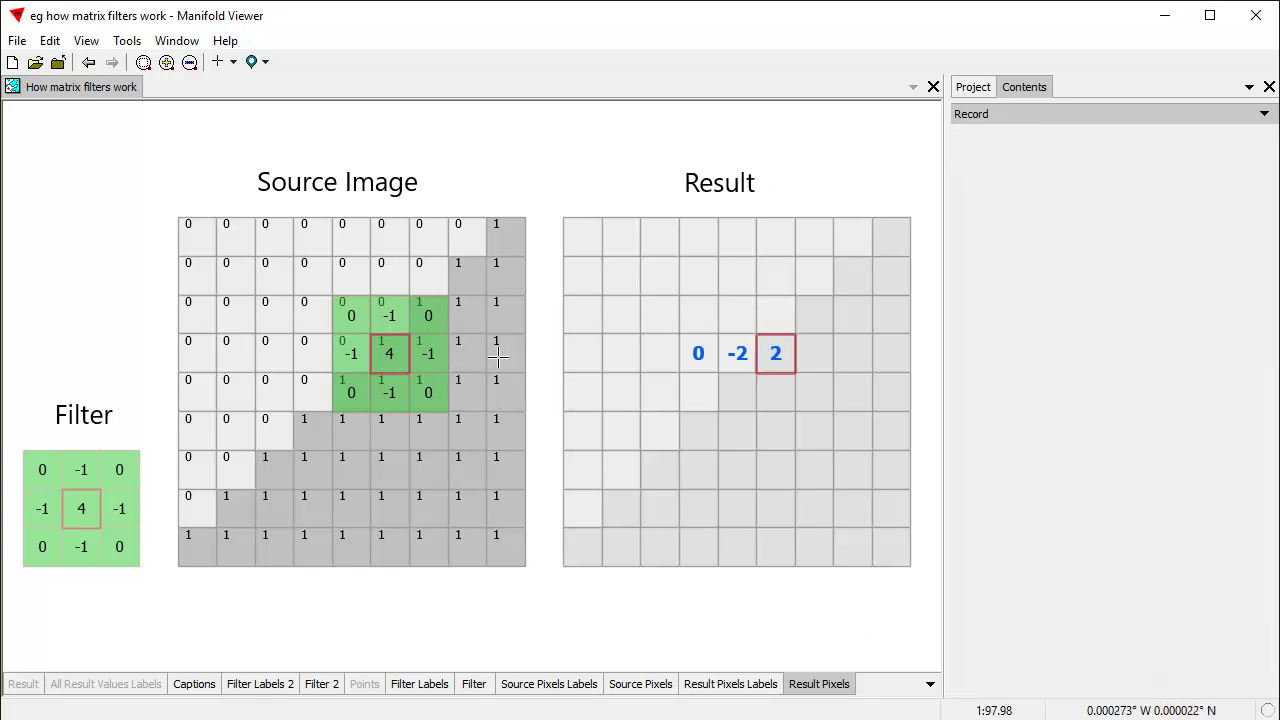
{"action": "left_click", "coordinate": [473, 688]}
- Shift the filter one more cell right with Shift X set to 1
{"action": "left_click", "coordinate": [1012, 113]}
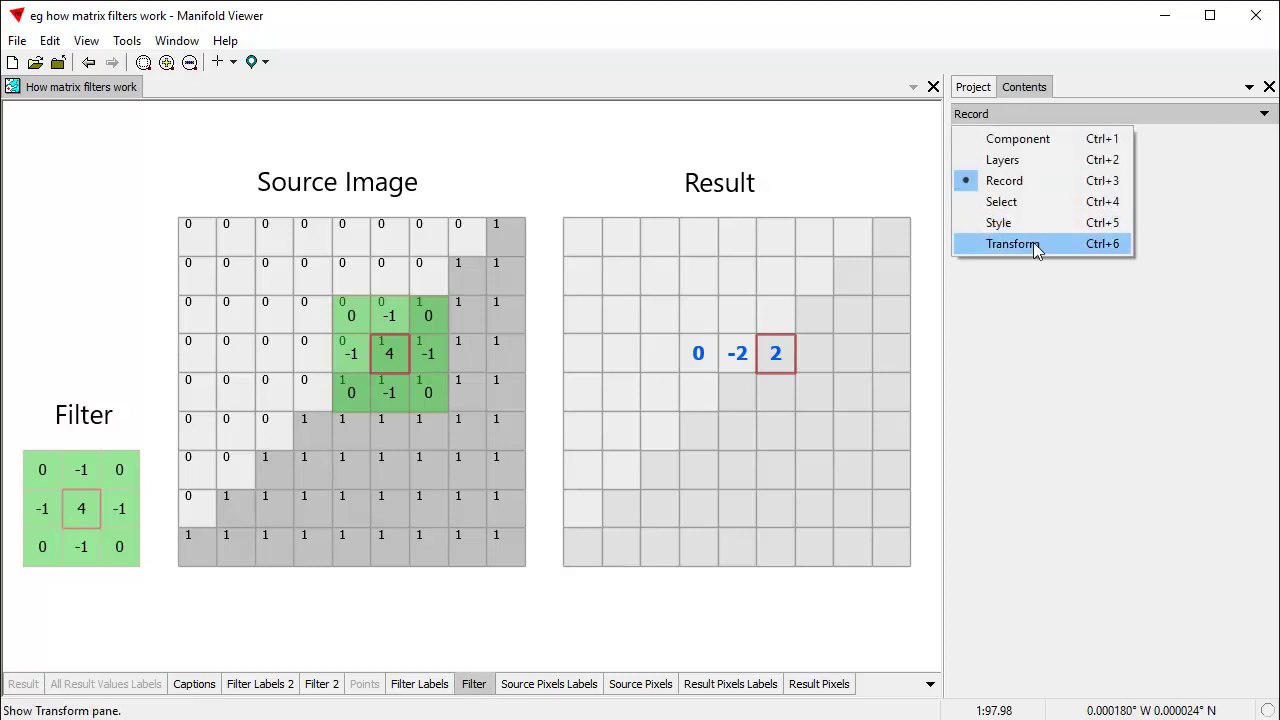
{"action": "left_click", "coordinate": [1033, 244]}
{"action": "left_click", "coordinate": [1015, 267]}
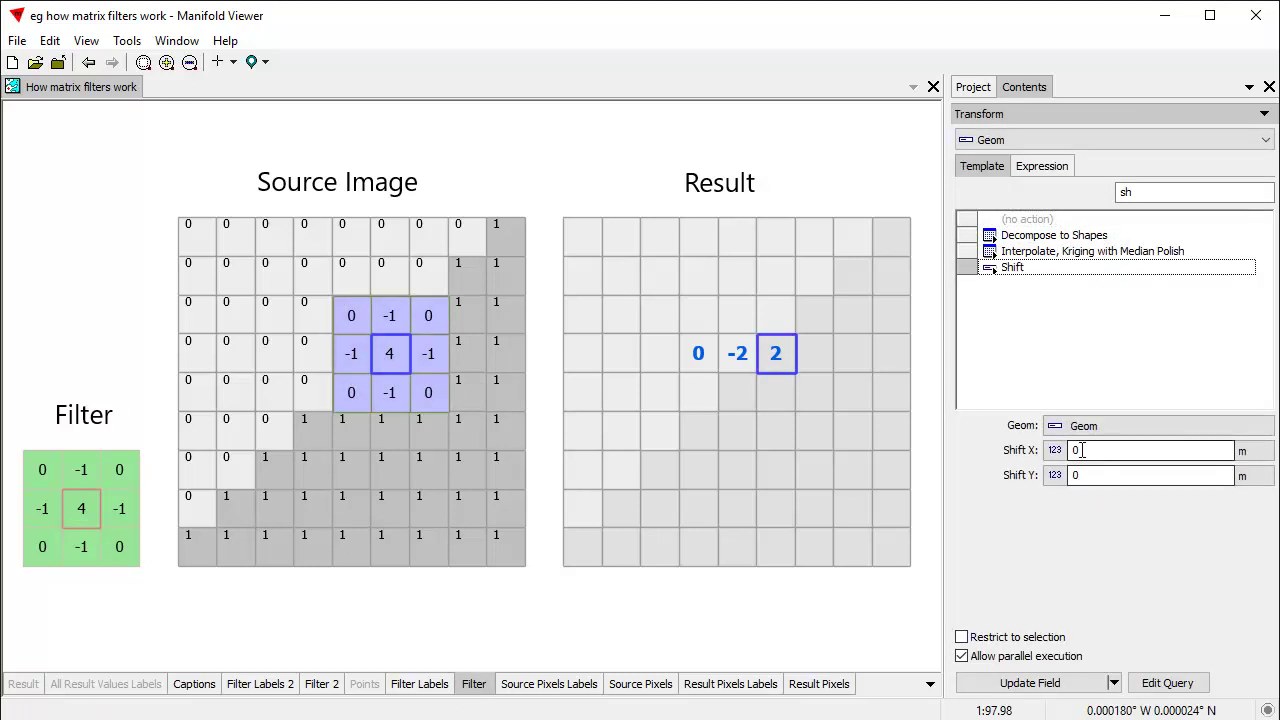
{"action": "left_click", "coordinate": [1054, 450]}
{"action": "left_click", "coordinate": [1088, 449]}
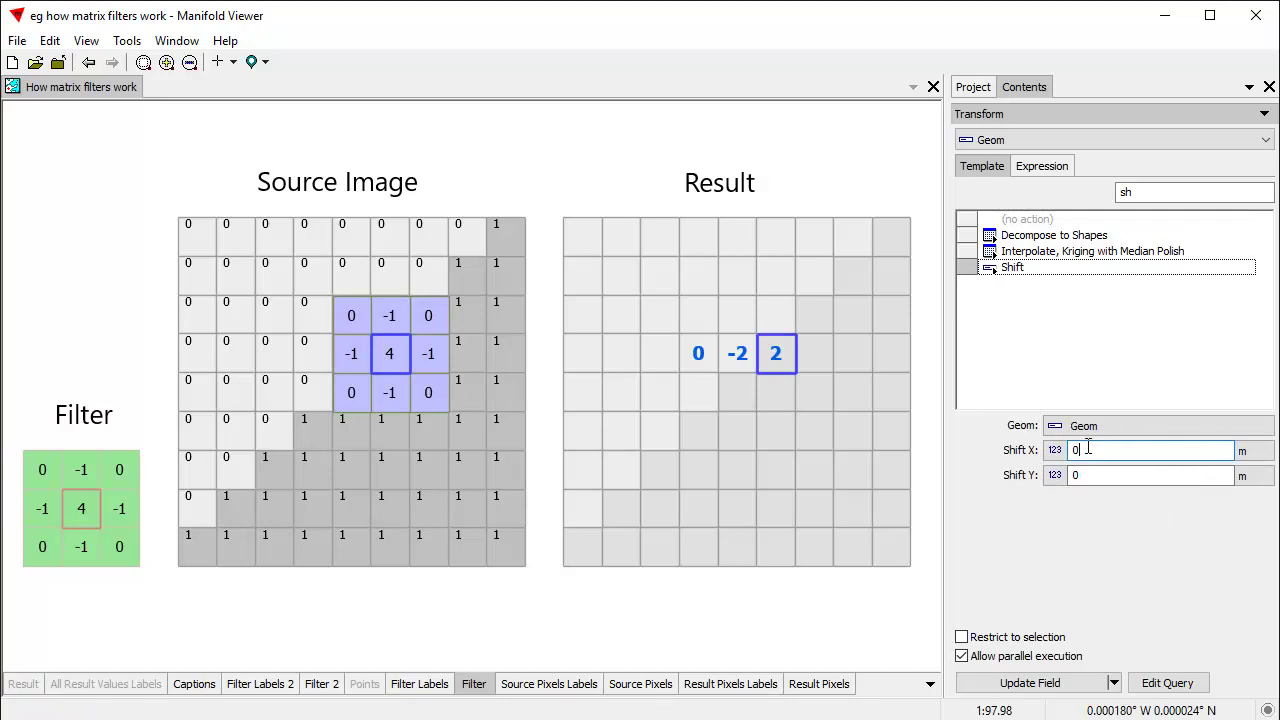
{"action": "key", "text": "BackSpace"}
{"action": "type", "text": "1"}
{"action": "left_click", "coordinate": [1055, 686]}
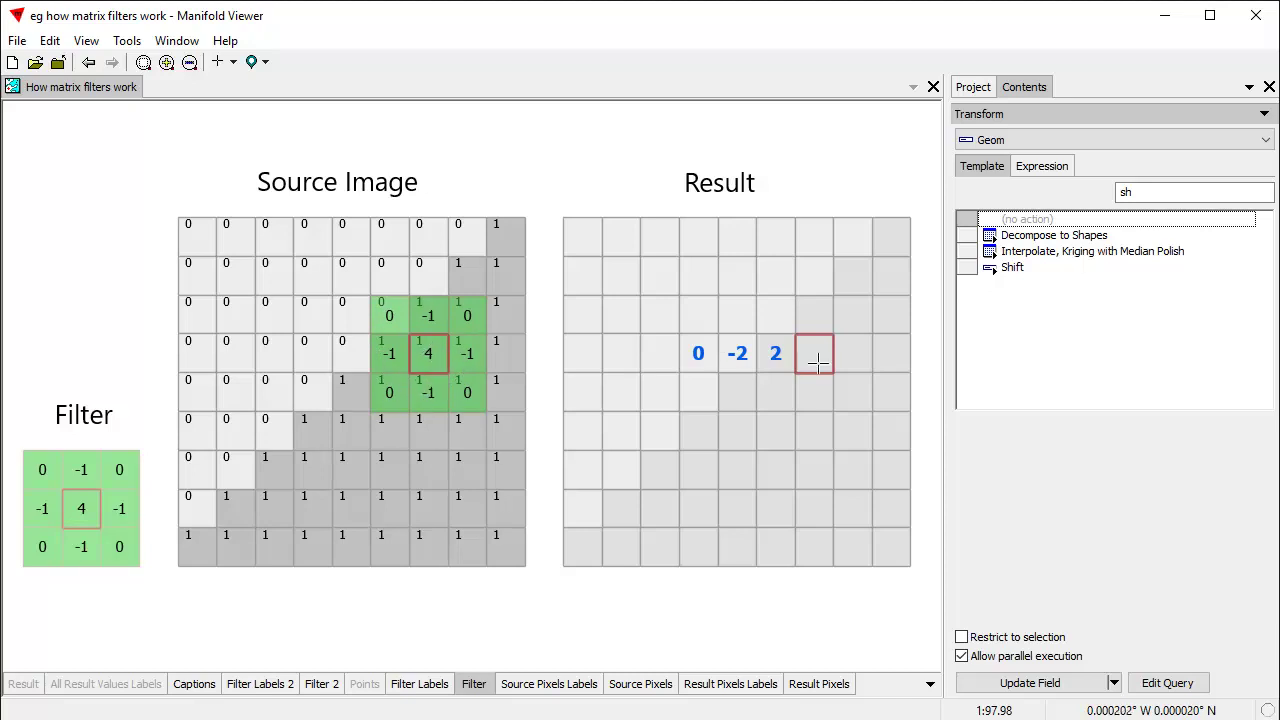
- Set the fourth result cell's Height to 0, completing the row 0, -2, 2, 0
{"action": "left_click", "coordinate": [822, 684]}
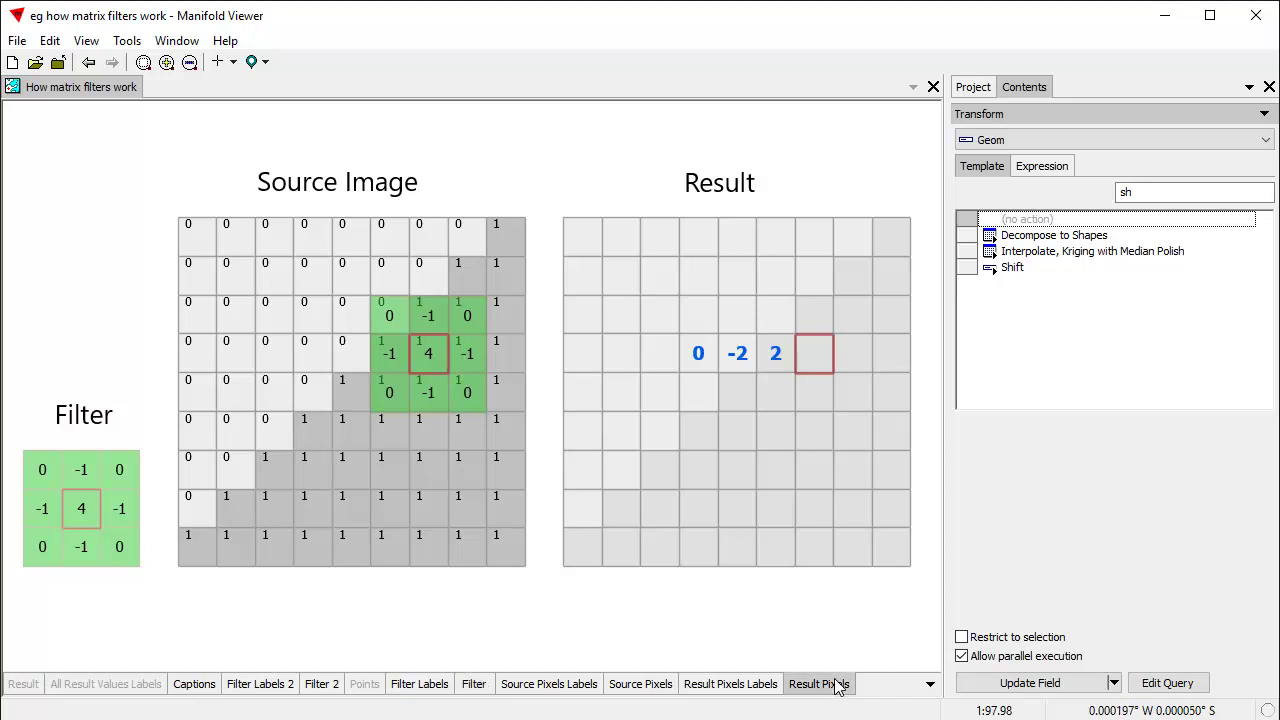
{"action": "left_click", "coordinate": [820, 362]}
{"action": "left_click", "coordinate": [1108, 248]}
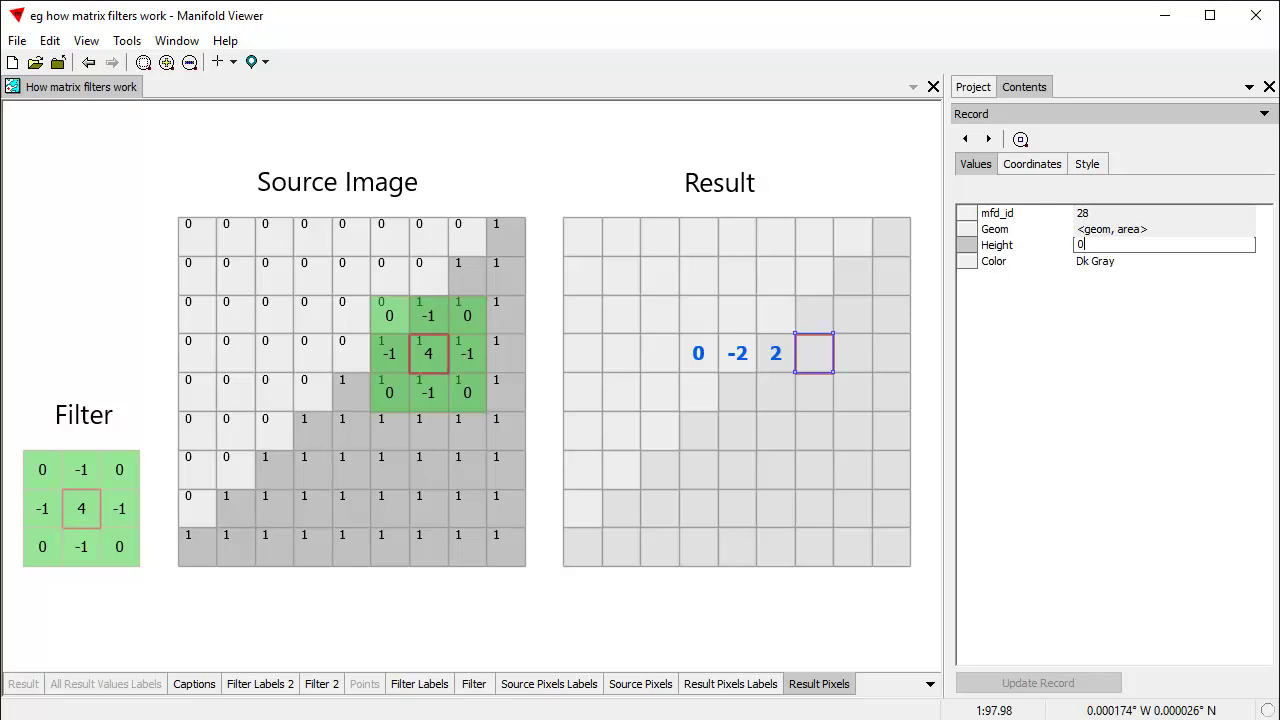
{"action": "key", "text": "Return"}
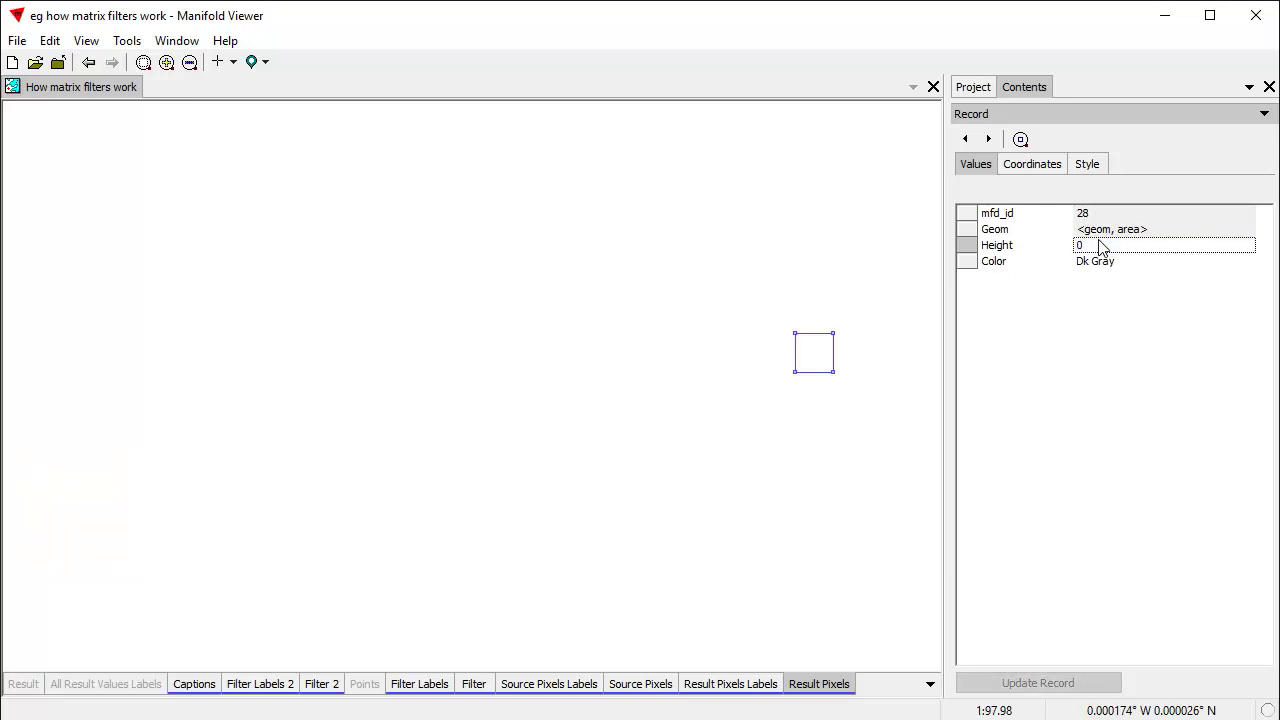
{"action": "left_click", "coordinate": [808, 636]}
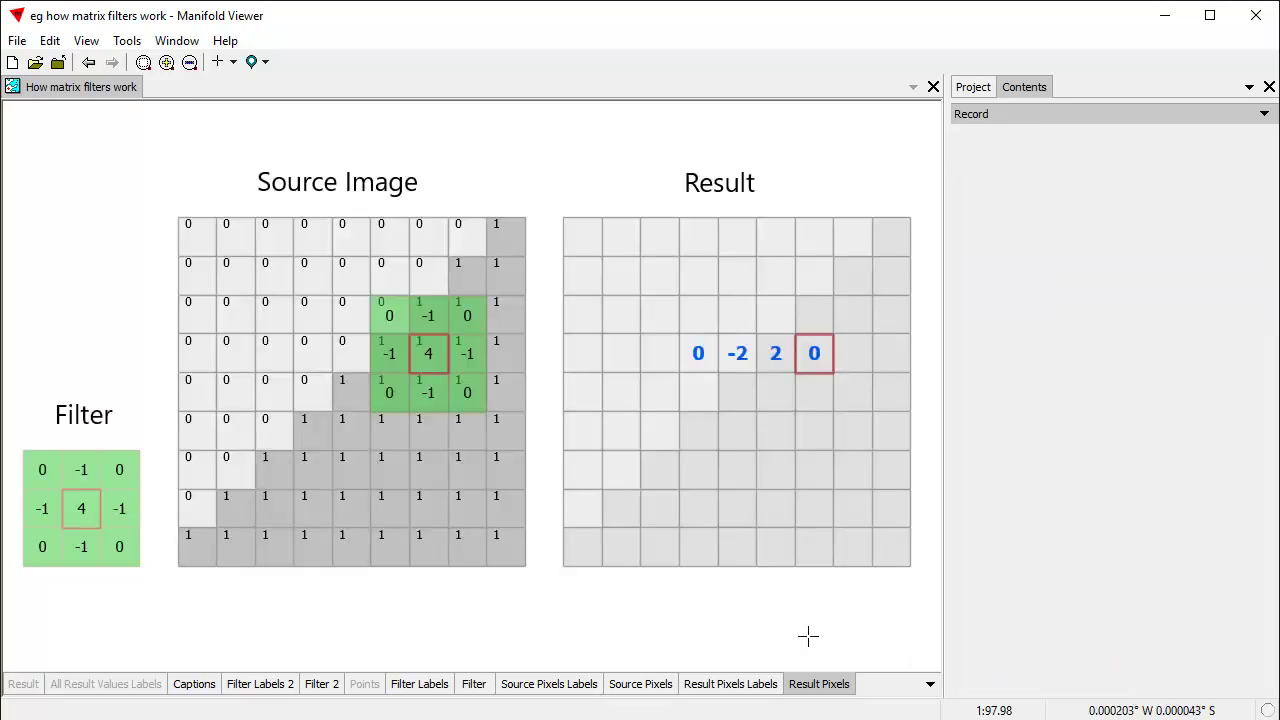